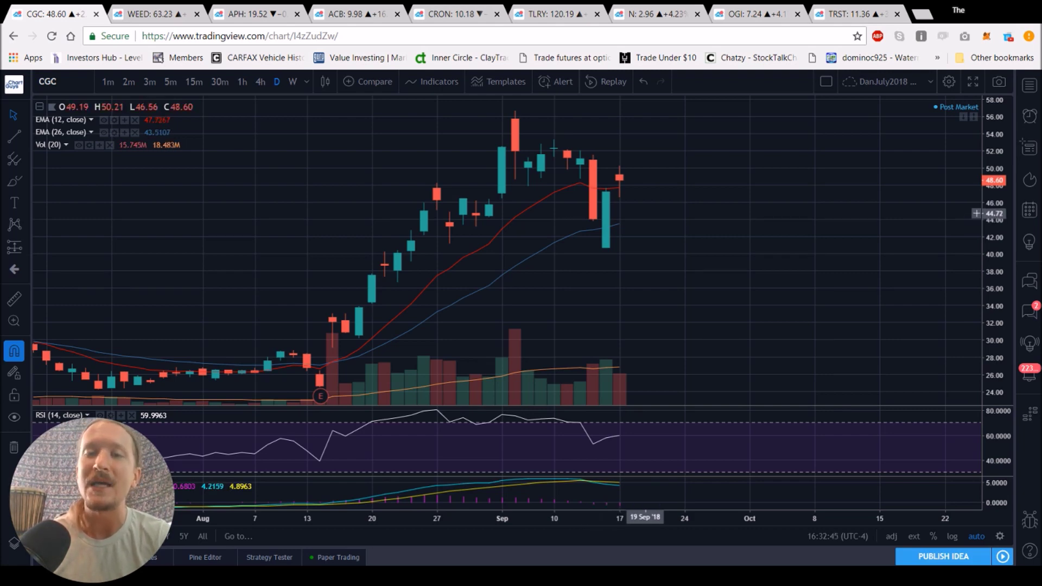
Step: Switch the CGC chart to the 1-hour interval and draw horizontal lines at the 17 Sep opening candle's high, 50.21, and low, 46.56
click(242, 82)
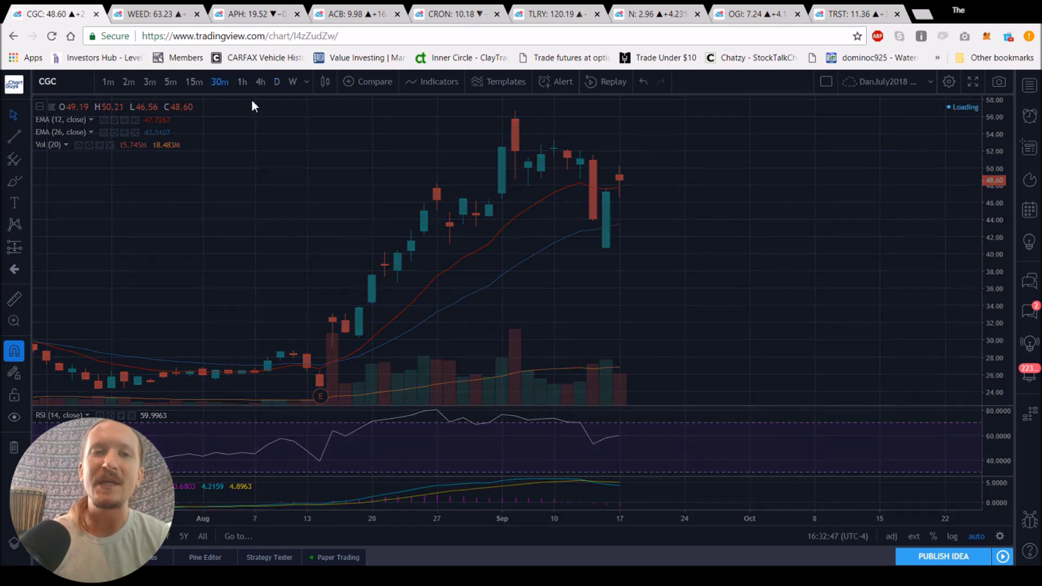
scroll(619, 266, up, 1)
key(alt+h)
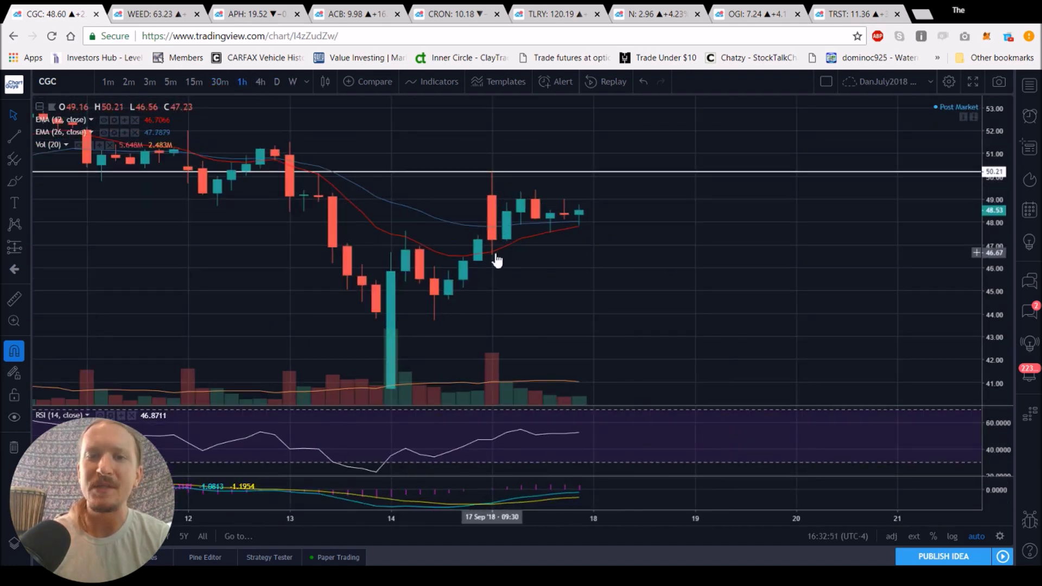
key(alt+h)
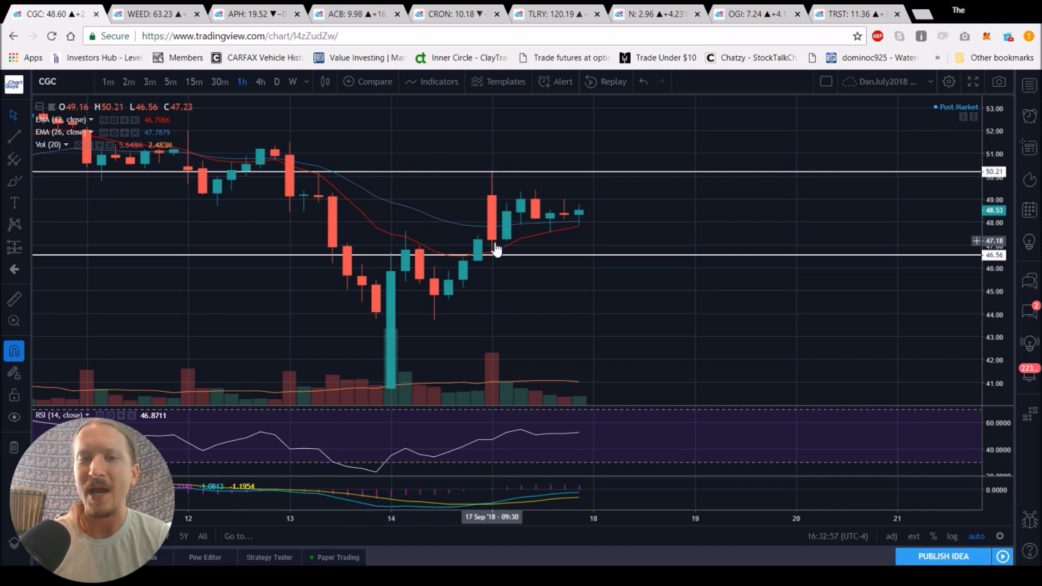
Step: Add horizontal lines on the CGC hourly chart at 49.39, 49.00, 47.52 and 47.85
key(alt+h)
key(alt+h)
key(alt+h)
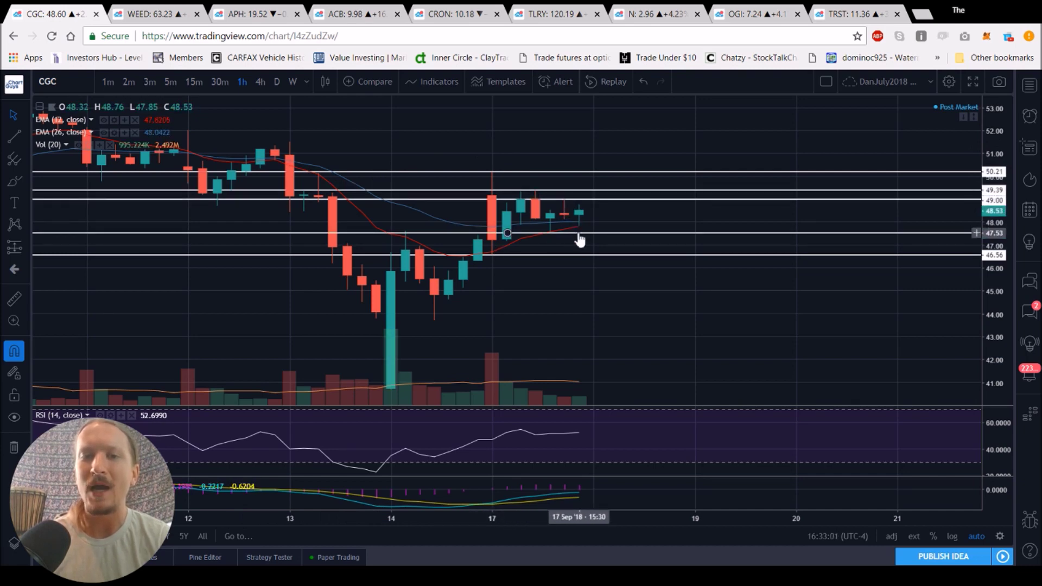
key(alt+h)
Step: Examine the CGC price levels on the 15-minute, 1-hour and daily intervals
click(194, 82)
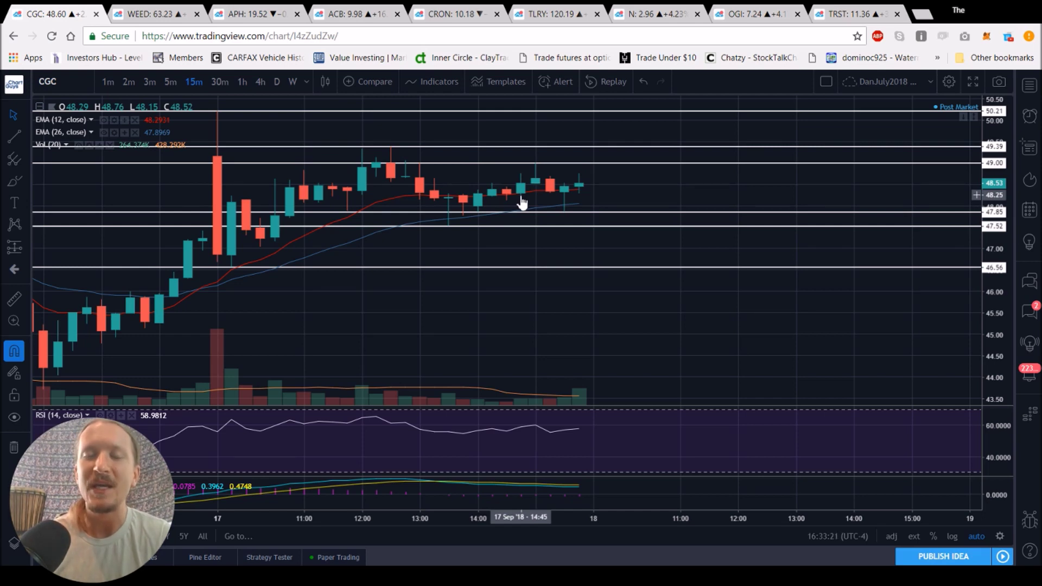
click(242, 82)
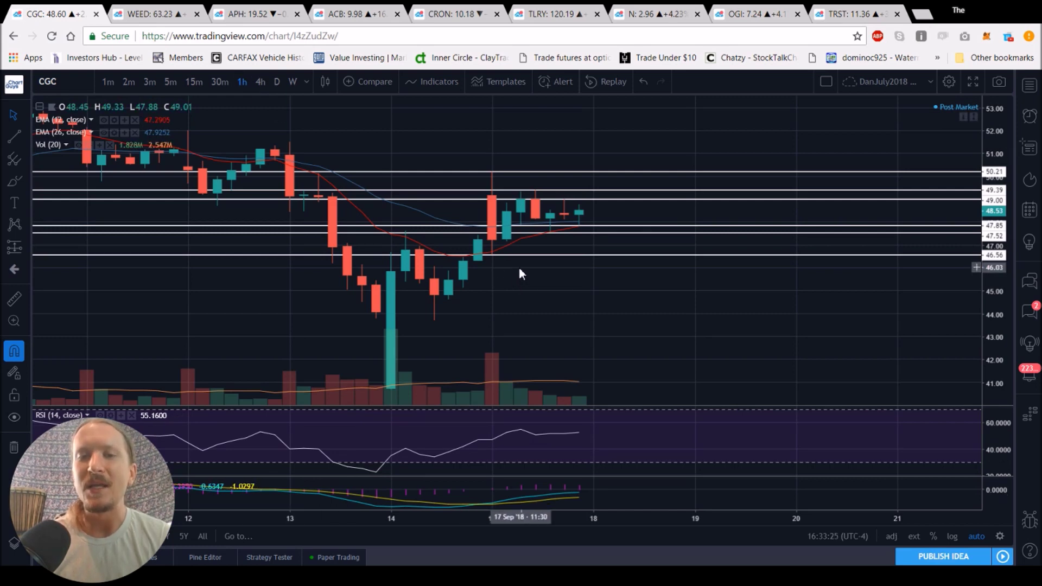
click(276, 82)
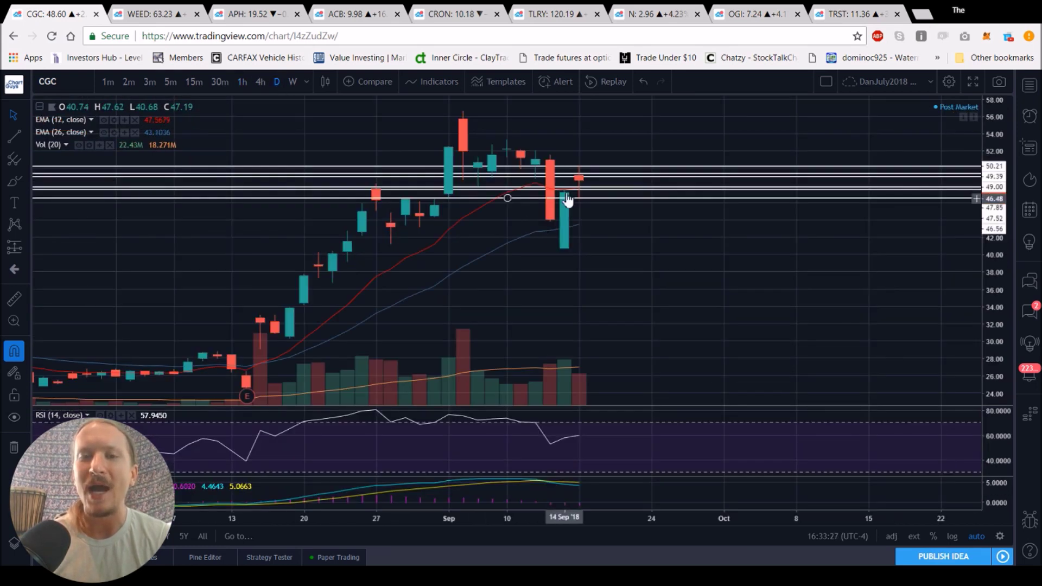
Step: Delete the horizontal price lines from the CGC daily chart
drag(616, 195, 618, 179)
key(Delete)
click(623, 167)
key(Delete)
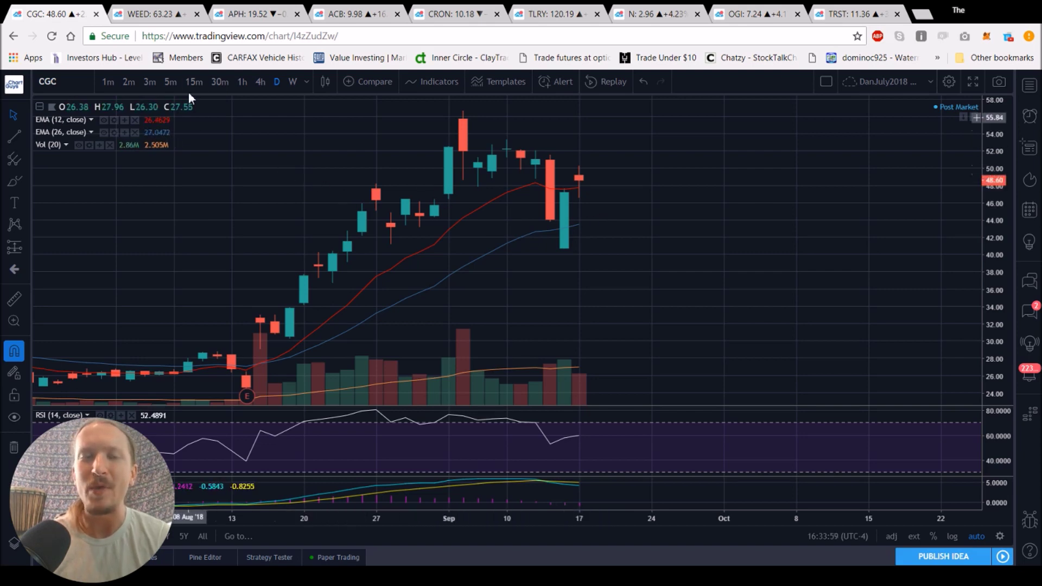
Step: Open the WEED chart at the 15-minute interval, draw horizontal lines at 65.29 and 60.64, and enable magnet mode
click(137, 12)
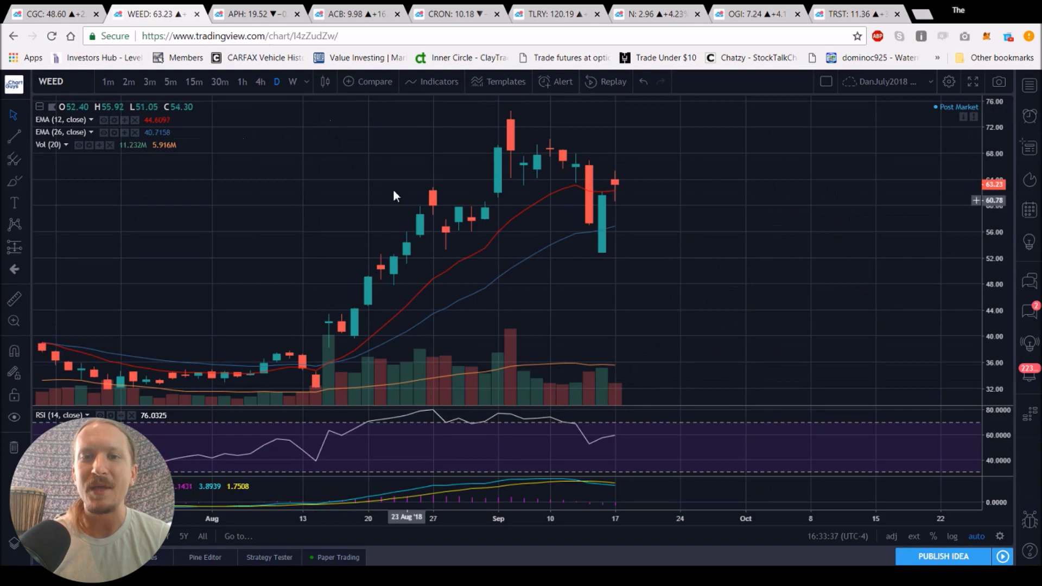
click(197, 83)
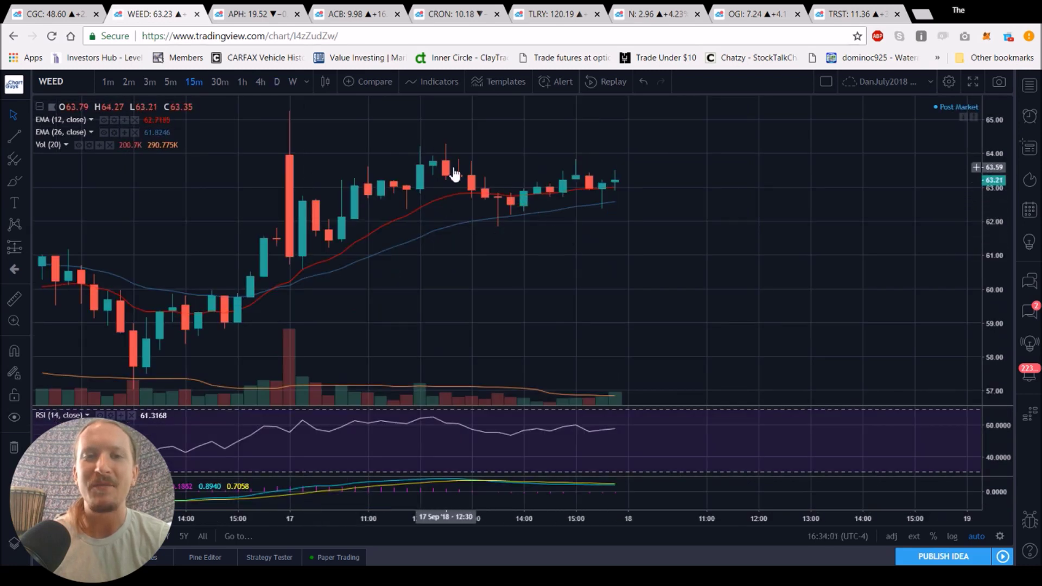
key(alt+h)
key(alt+h)
click(14, 351)
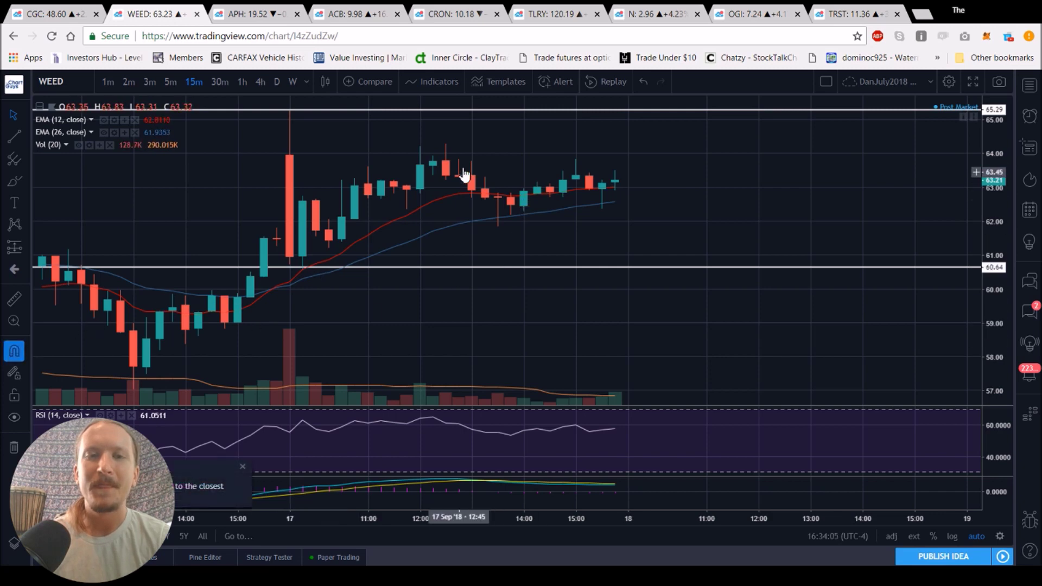
Step: Add horizontal lines on the WEED 15-minute chart at 64.27, 63.82, 62.36 and 61.84
key(alt+h)
key(alt+h)
key(alt+h)
key(alt+h)
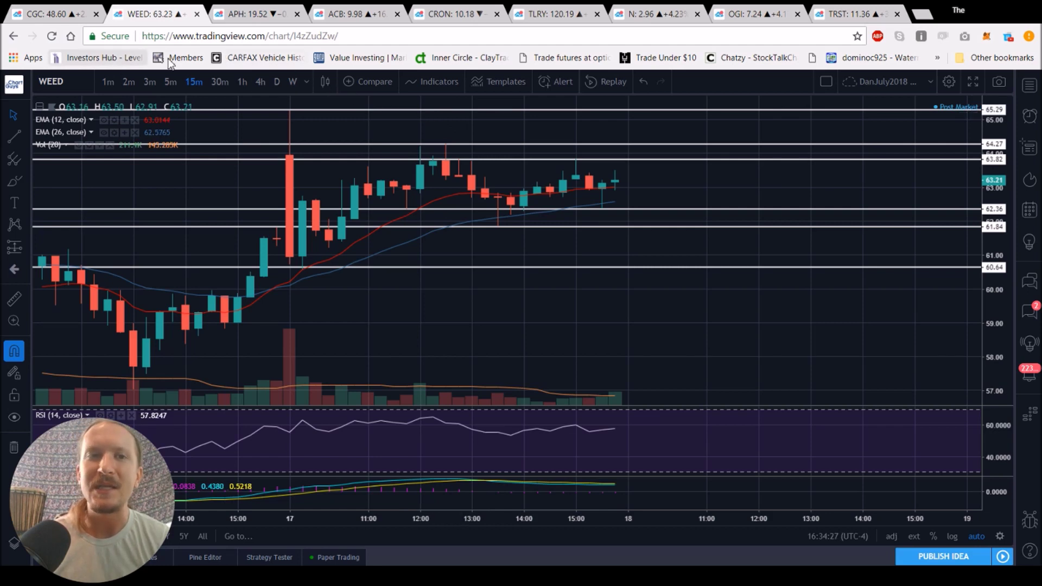
Step: Move the ACB chart tab ahead of APH and examine ACB's 17 Sep price action at the 5-minute interval
drag(337, 13, 247, 9)
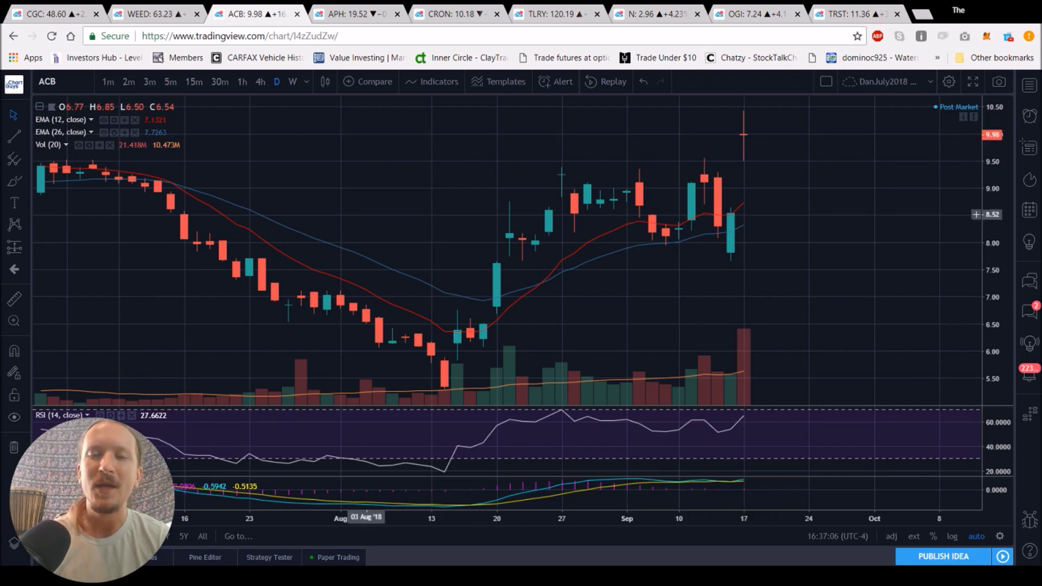
click(170, 81)
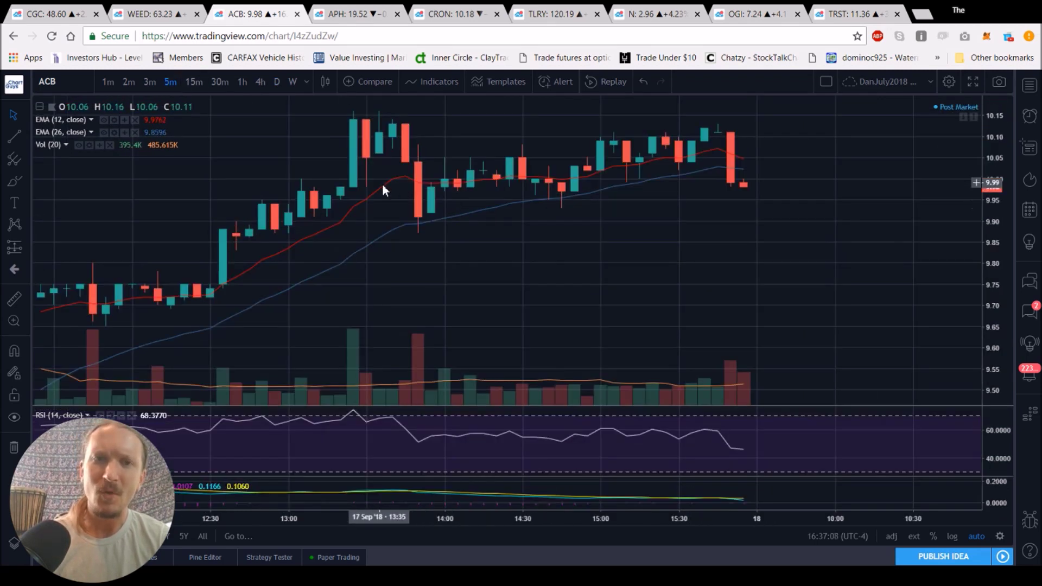
scroll(384, 190, down, 3)
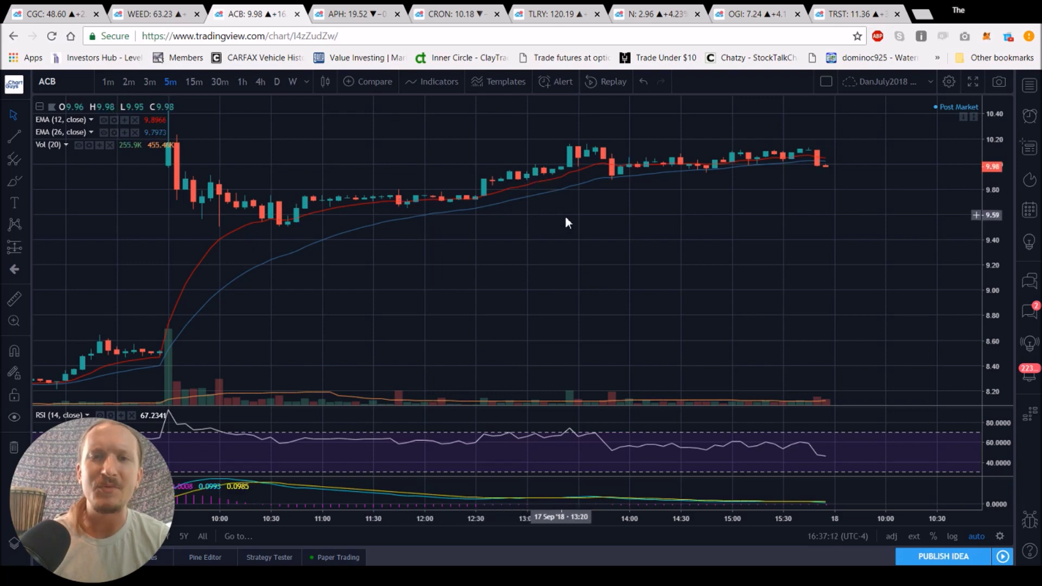
scroll(624, 220, up, 4)
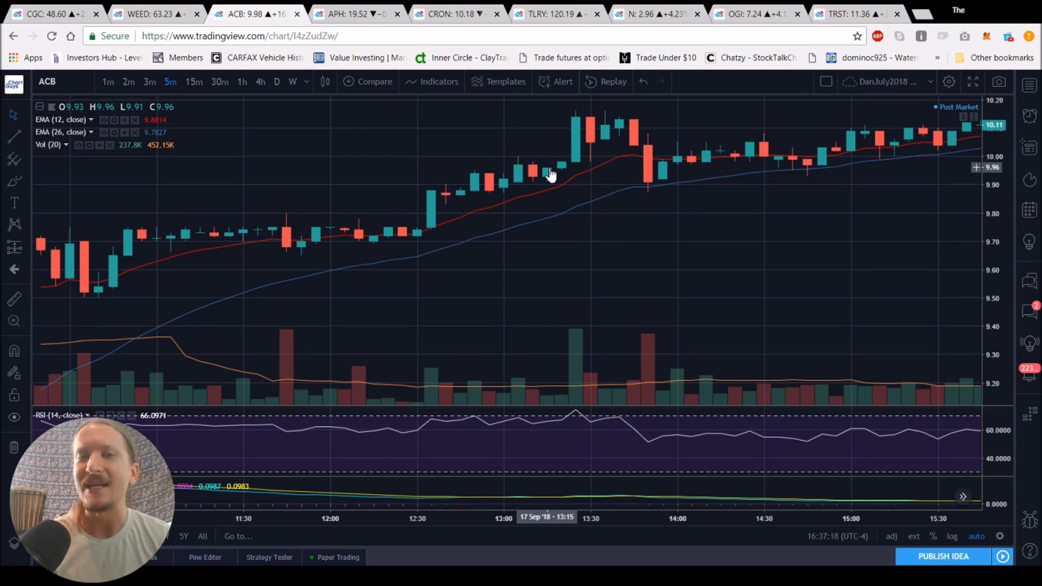
scroll(362, 124, down, 4)
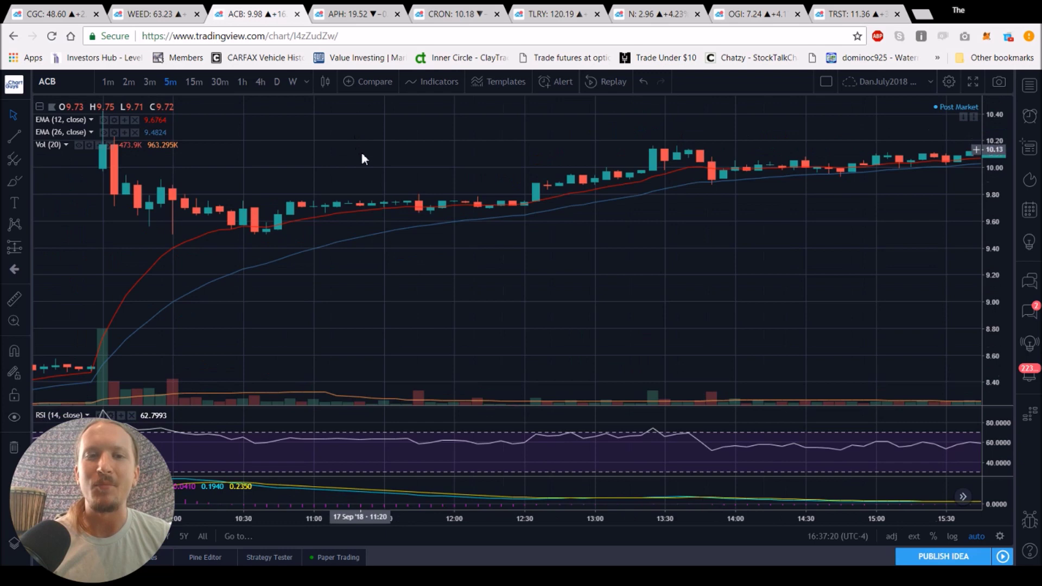
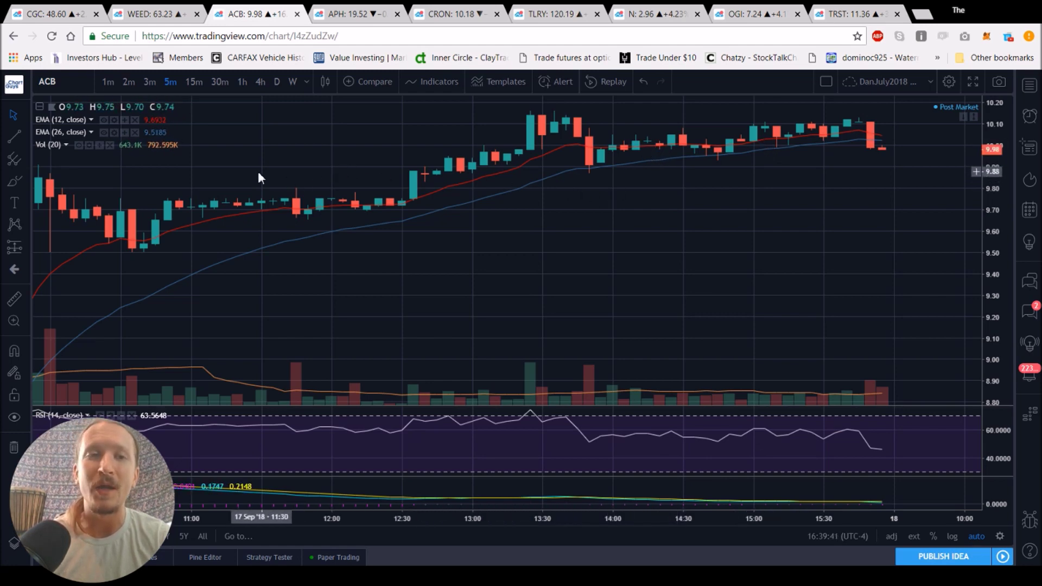
Step: Switch ACB to the 1-hour interval and, with magnet mode enabled, draw horizontal lines at 10.42, 9.50 and 10.16
click(242, 81)
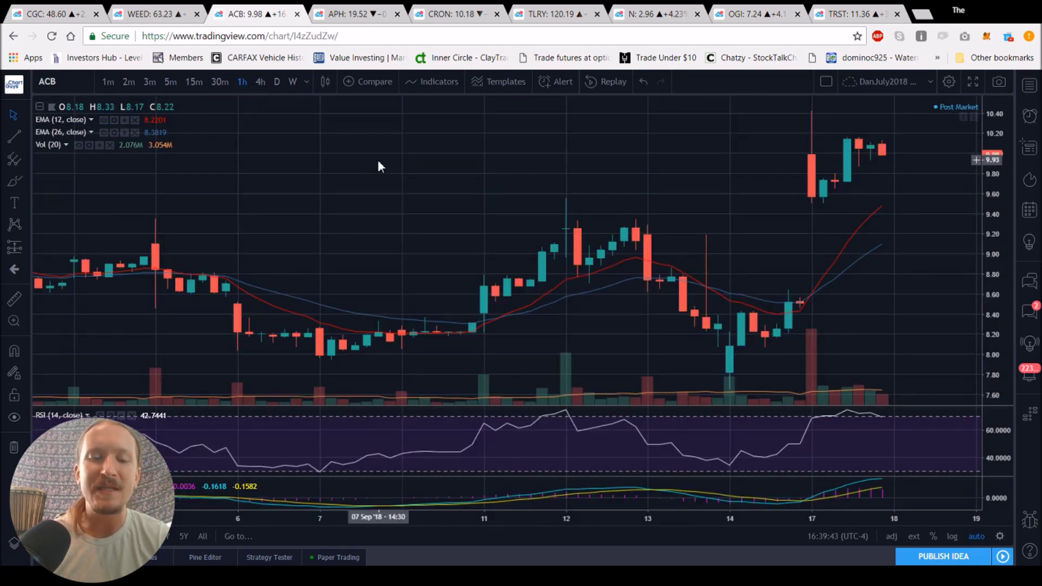
scroll(600, 275, up, 5)
key(alt+h)
key(Delete)
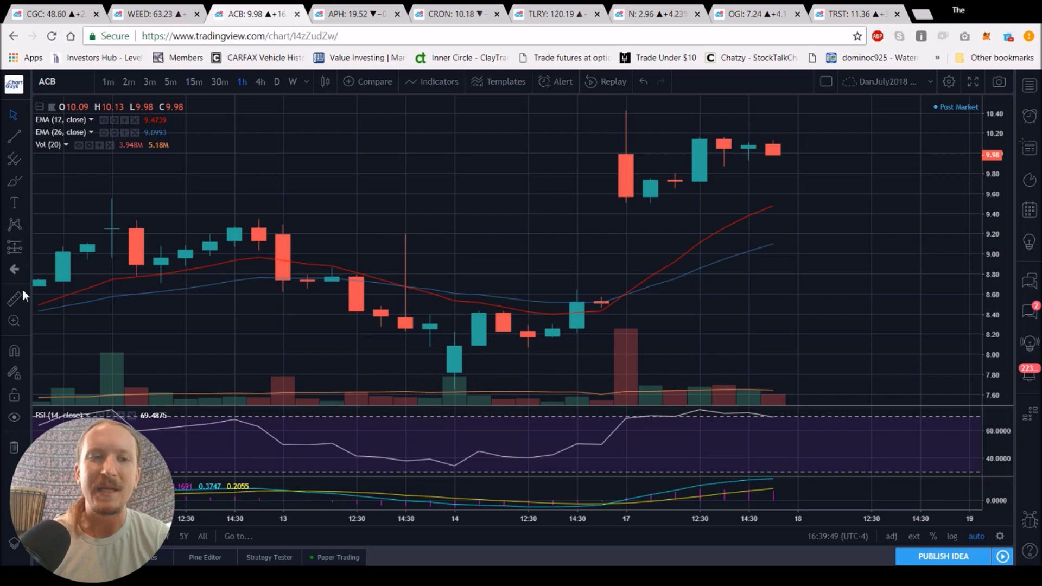
click(16, 350)
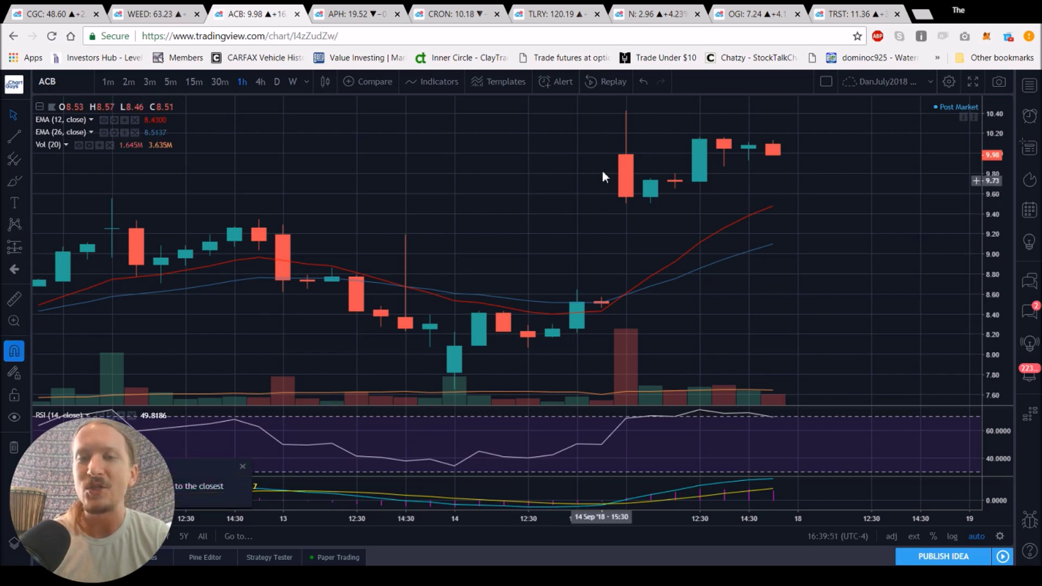
key(alt+h)
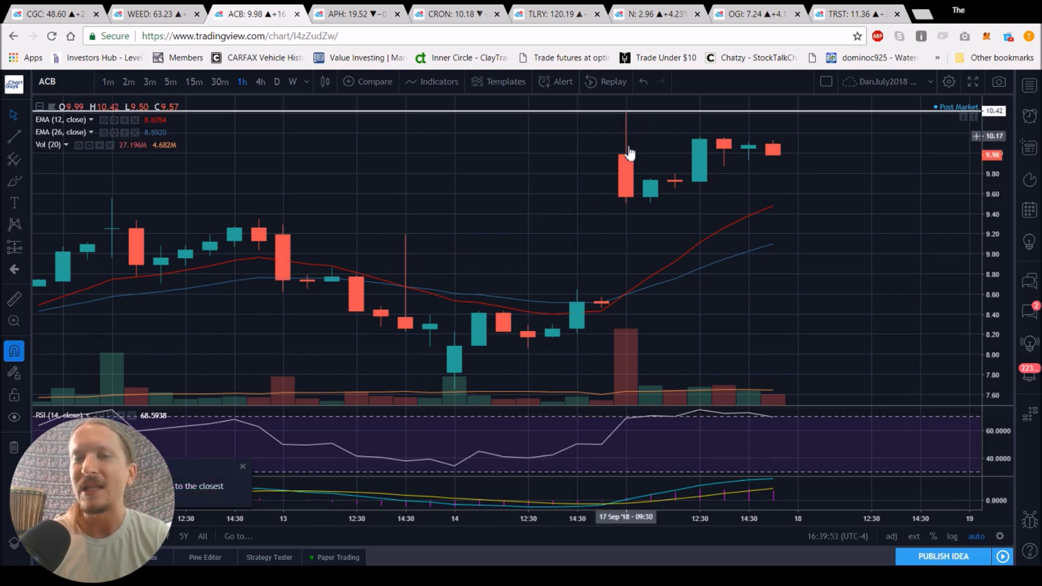
key(alt+h)
key(alt+h)
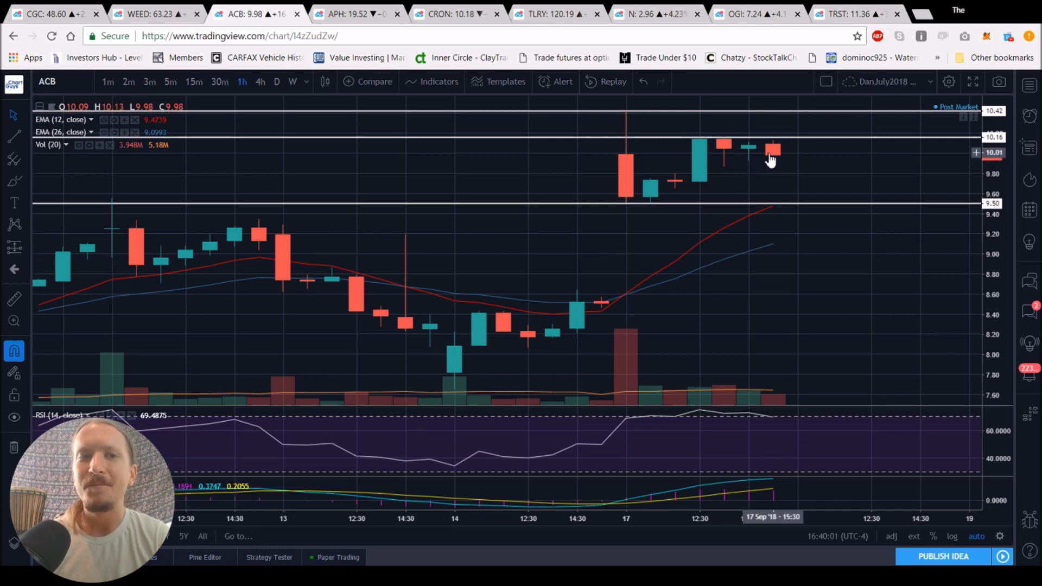
Step: Switch ACB to the 15-minute interval and add horizontal support lines at 9.93 and 9.87
click(196, 82)
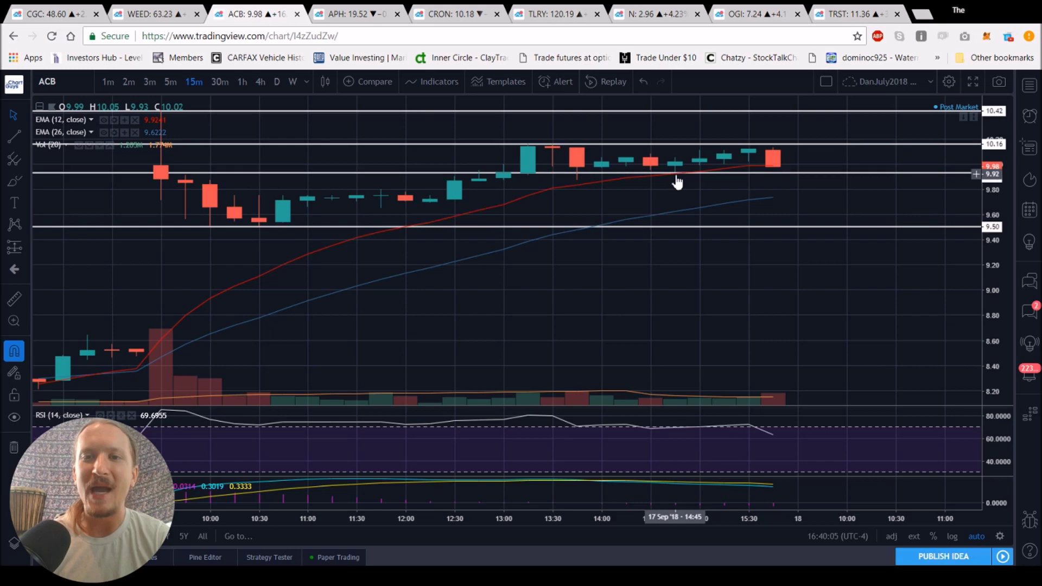
key(alt+h)
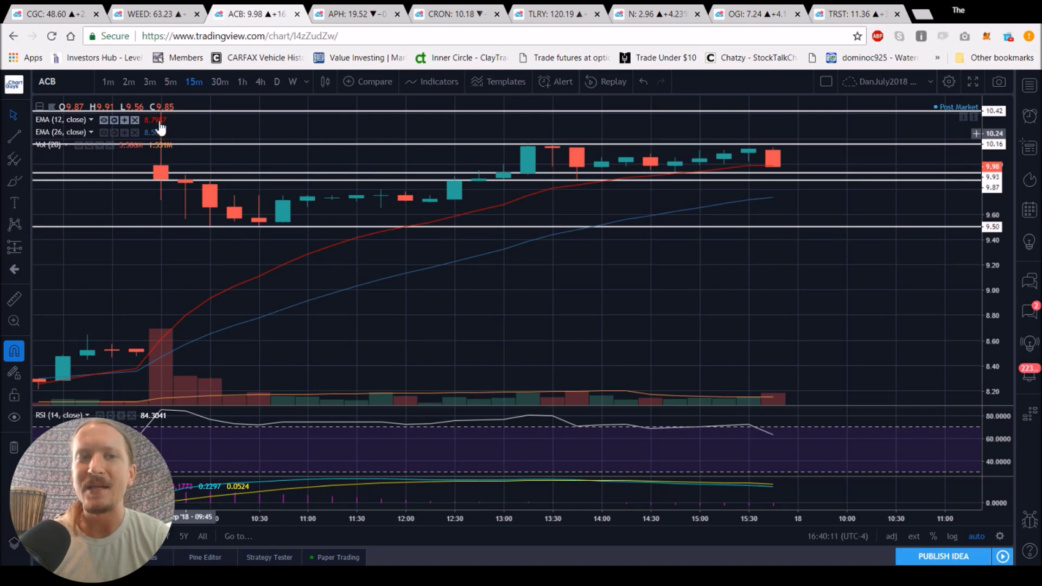
scroll(217, 131, down, 1)
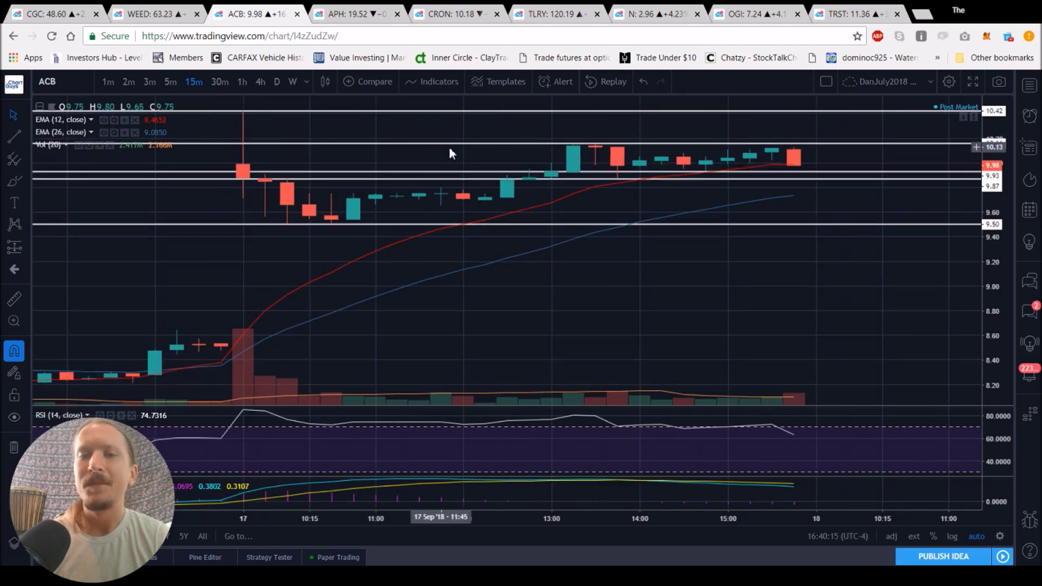
Step: Open the APH chart, draw a horizontal line at 19.47 at the 1-hour interval, and compare it on the daily and hourly charts
click(347, 14)
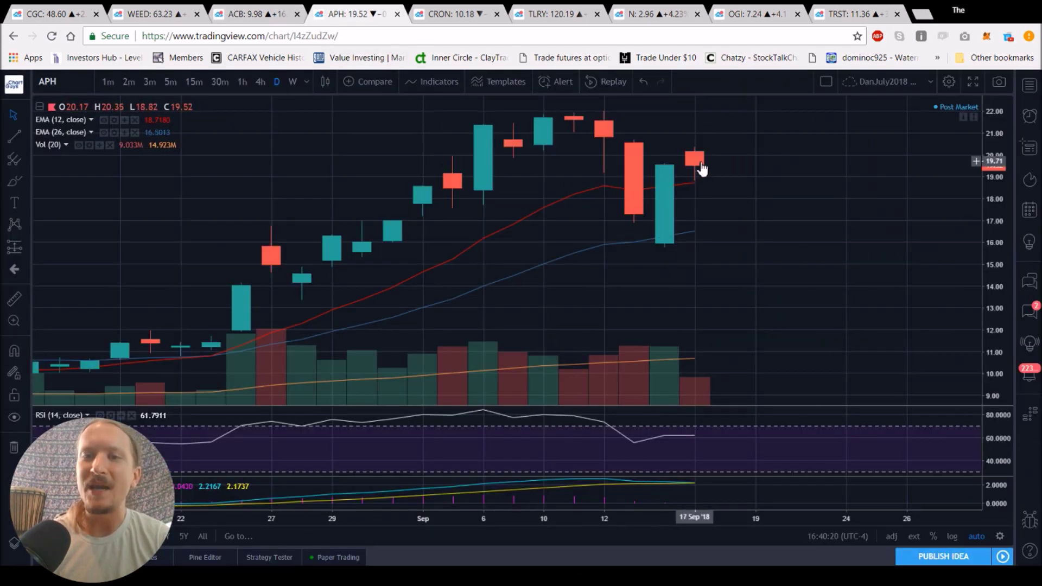
click(244, 82)
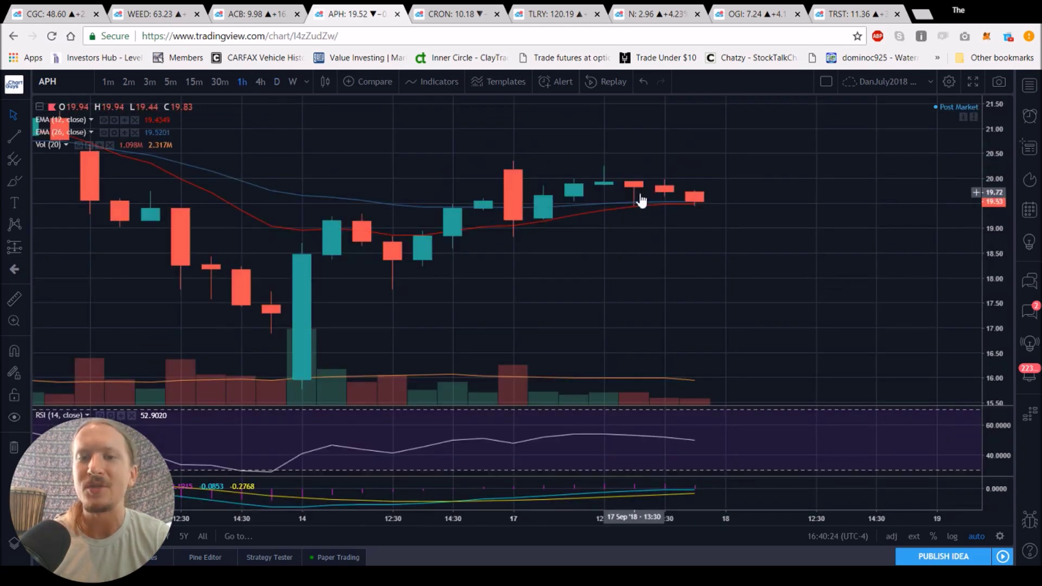
key(alt+h)
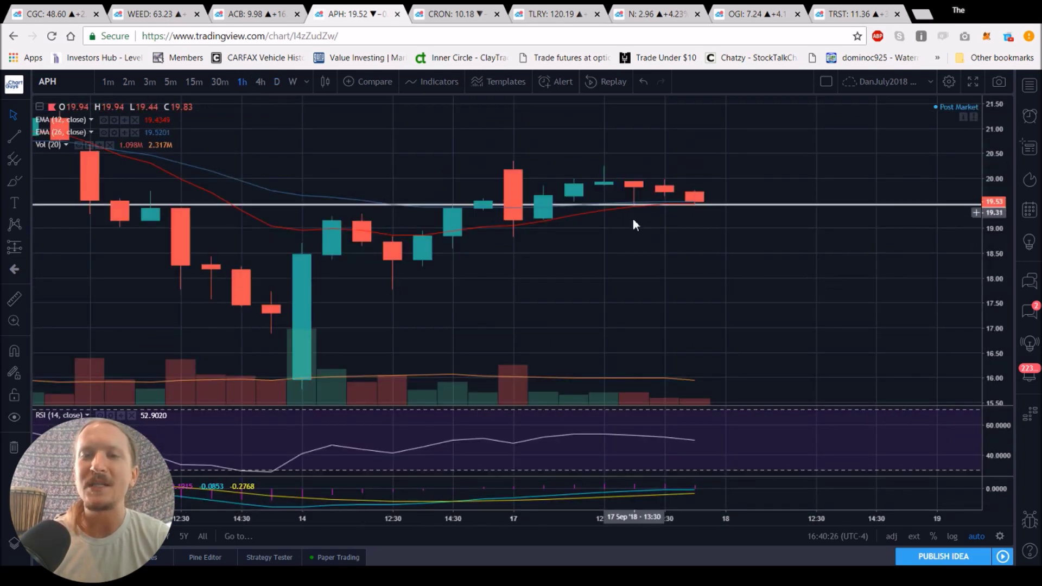
click(697, 205)
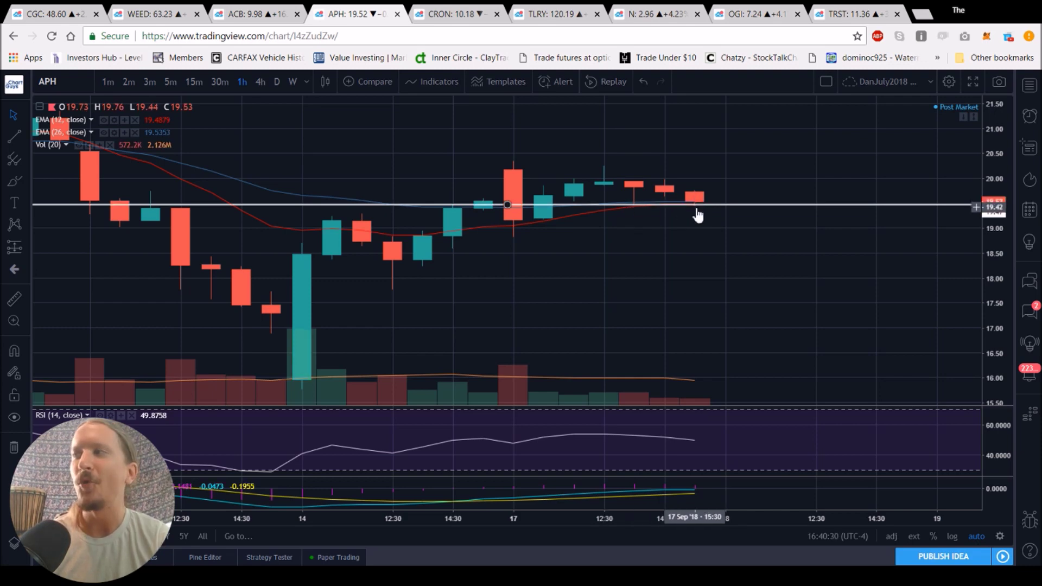
click(277, 82)
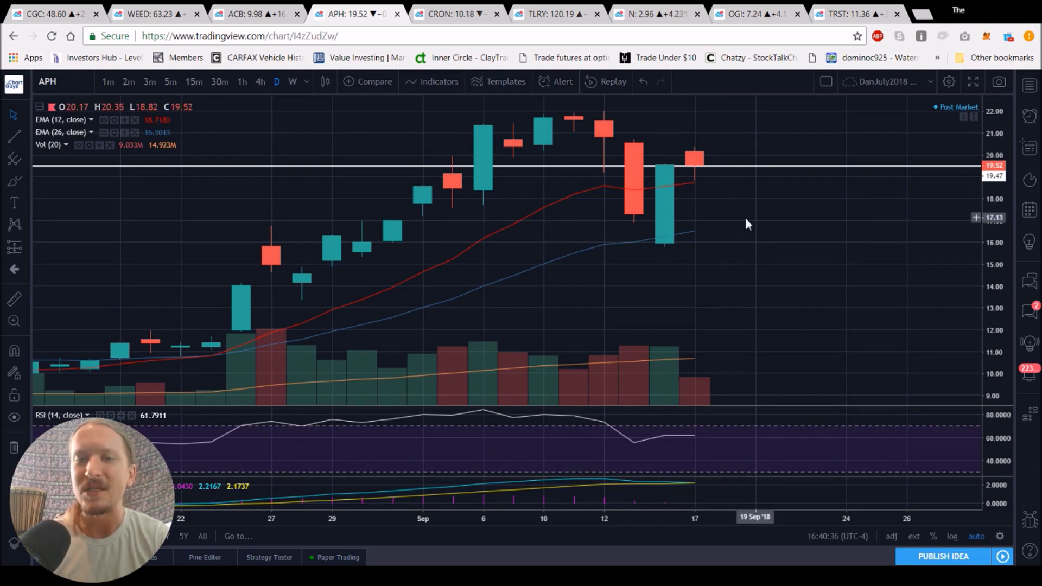
click(242, 82)
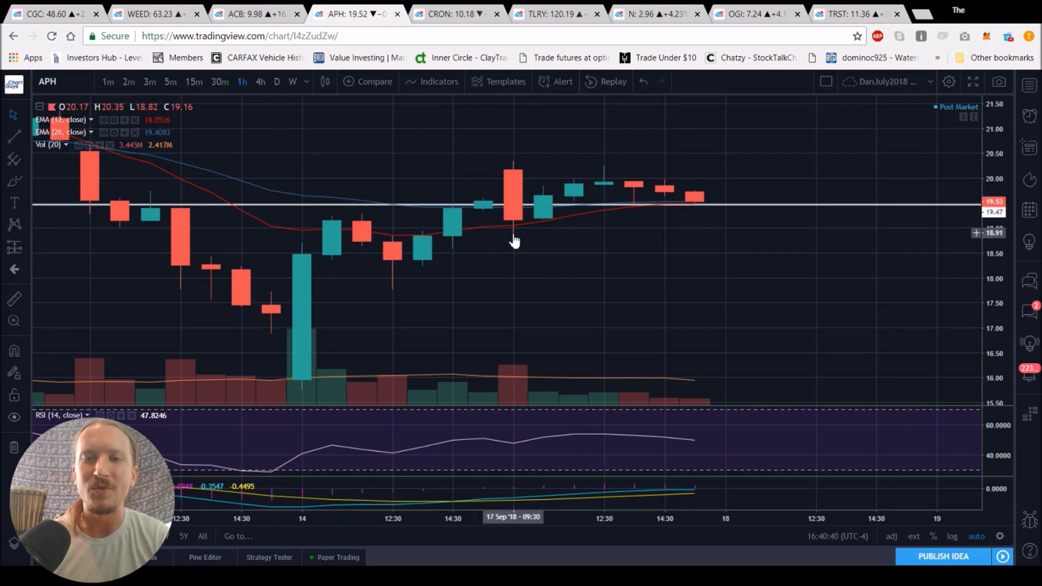
Step: Switch APH to the 15-minute interval and delete the horizontal line at 19.47
click(198, 81)
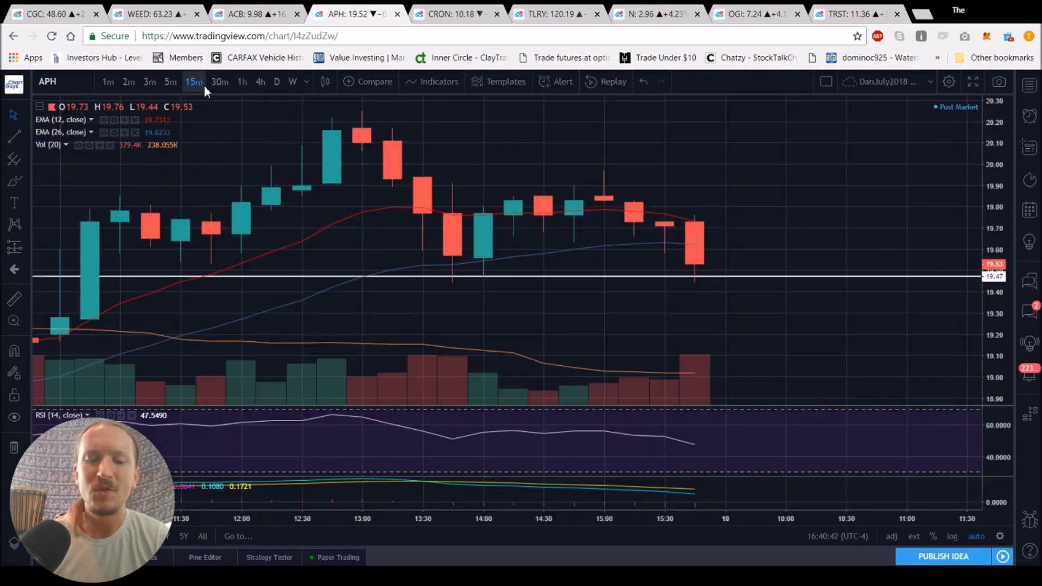
scroll(472, 198, down, 4)
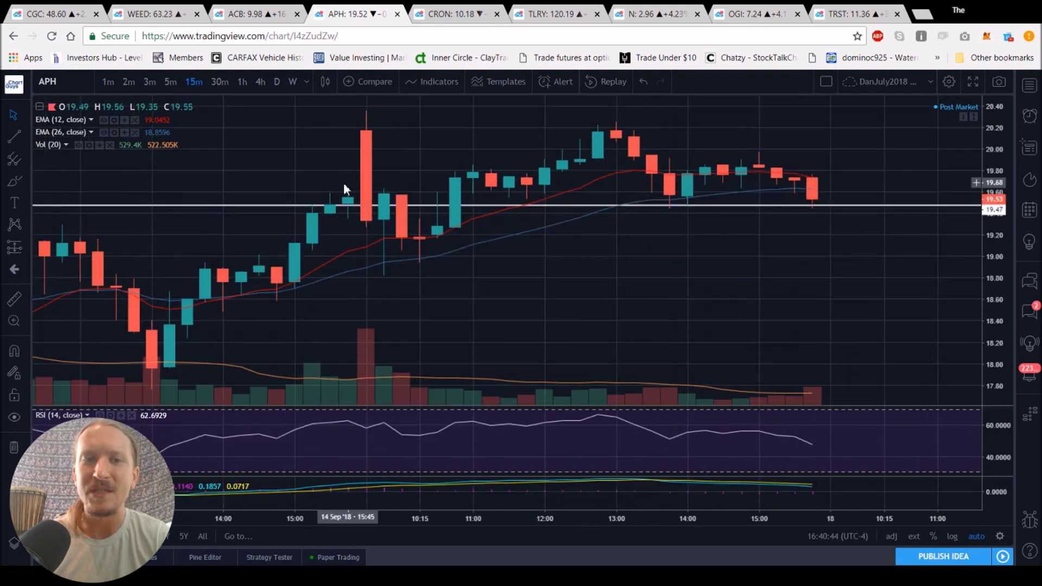
click(568, 209)
key(Delete)
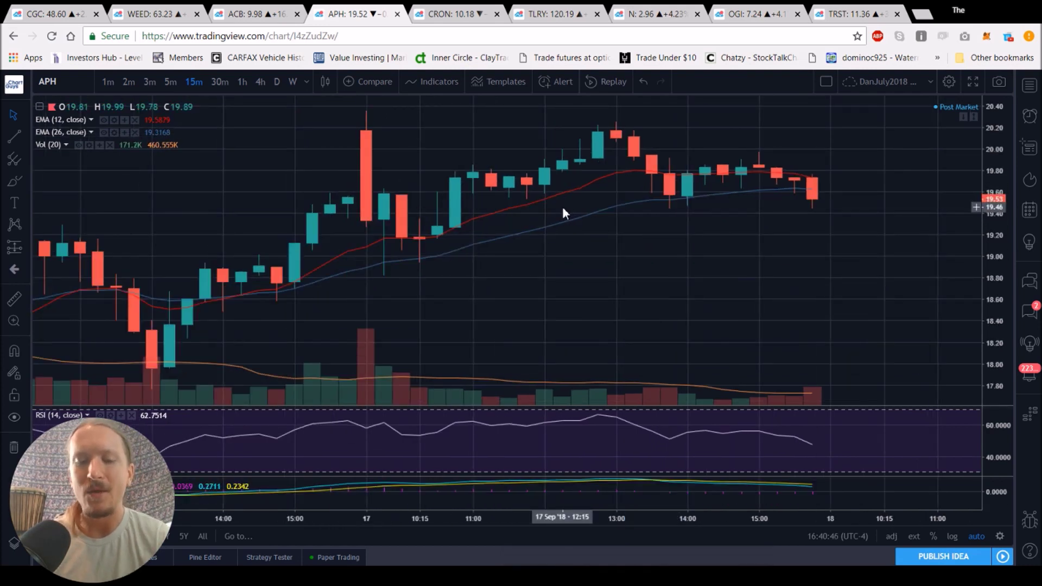
Step: On the 15-minute APH chart, enable magnet mode and draw horizontal lines at 18.82, 20.35, 20.25, 19.44 and 19.97
key(alt+h)
click(14, 351)
key(alt+h)
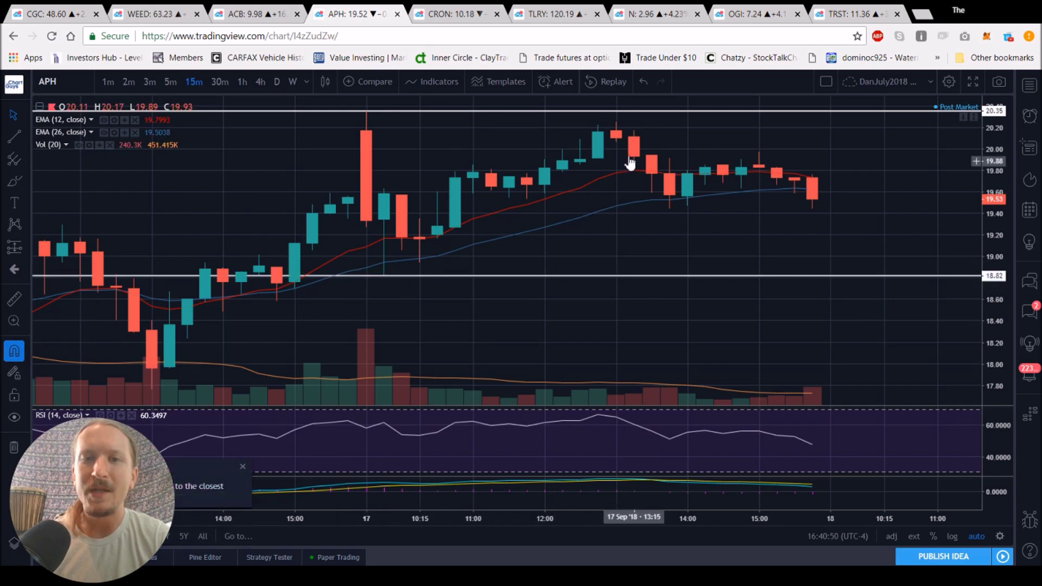
key(alt+h)
key(alt+h)
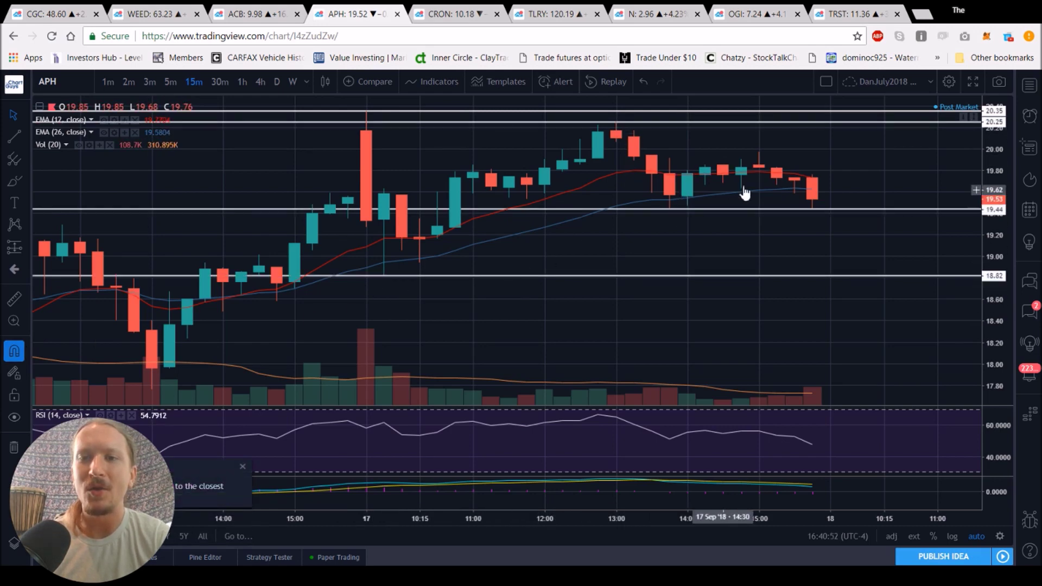
key(alt+h)
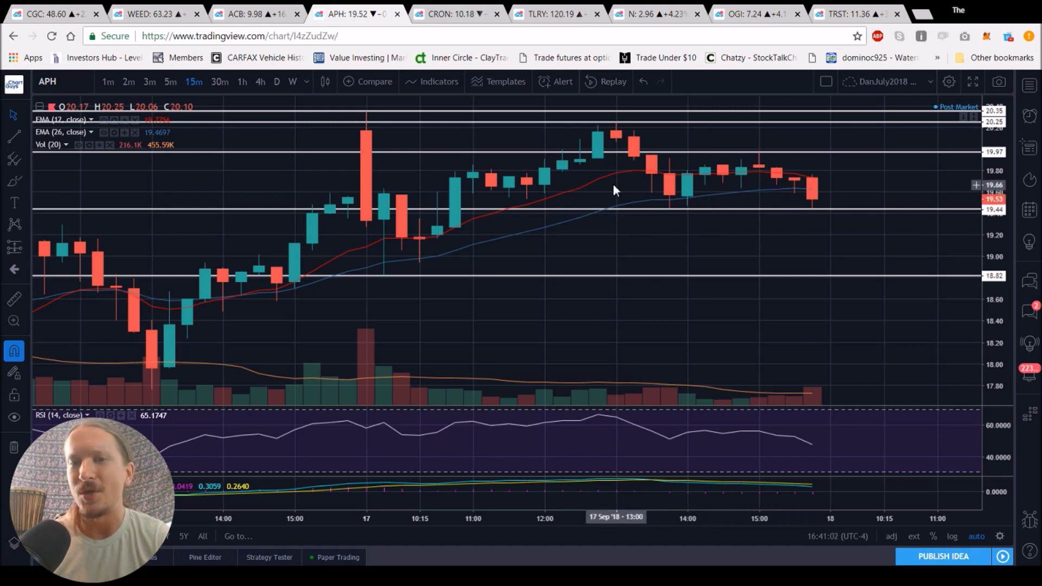
click(608, 152)
click(526, 196)
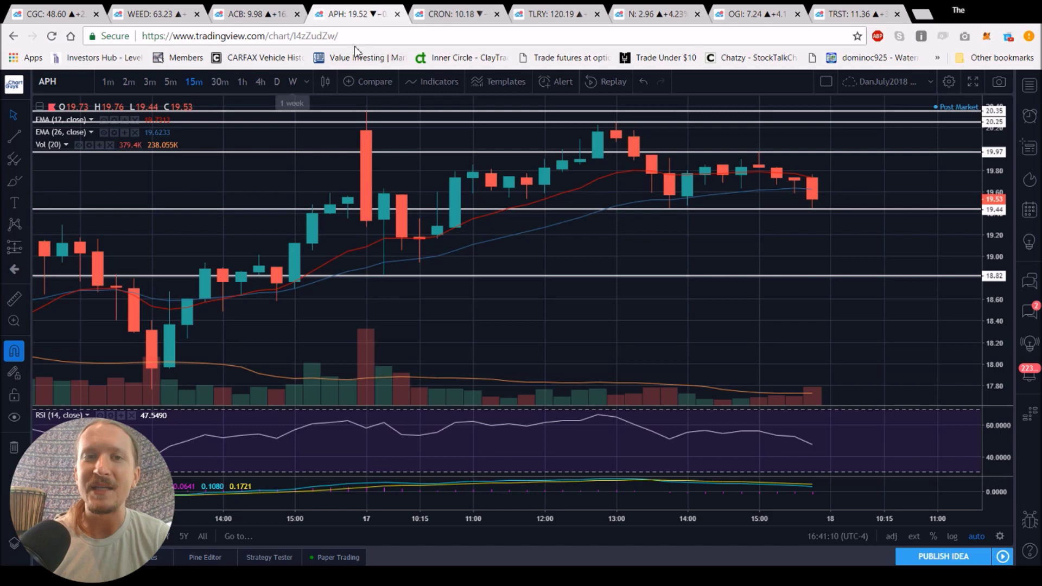
Step: Open the CRON chart, look over the recent daily candles, and switch it to the 1-hour interval
click(443, 15)
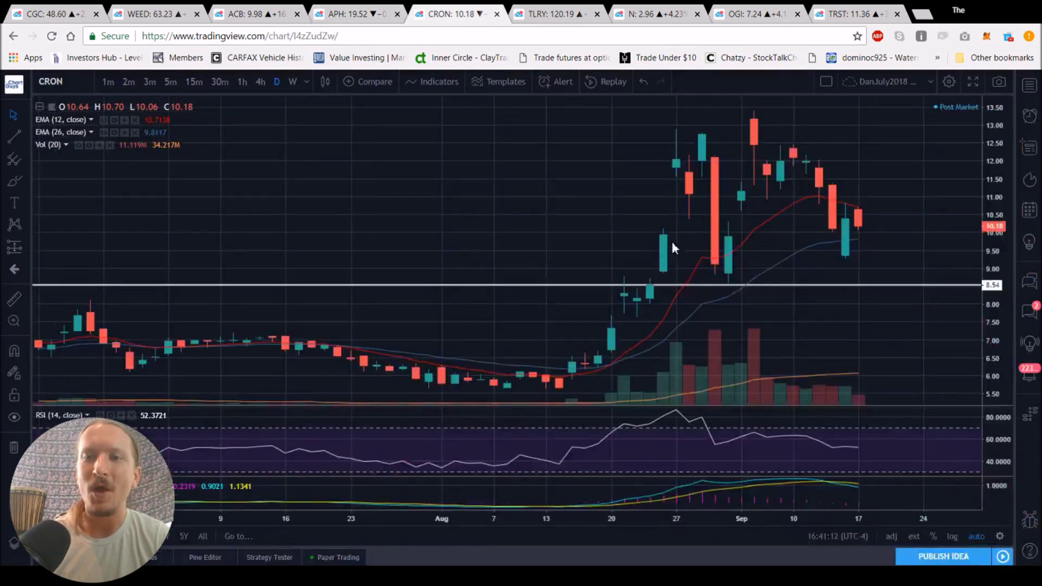
drag(531, 228, 402, 214)
scroll(418, 214, up, 3)
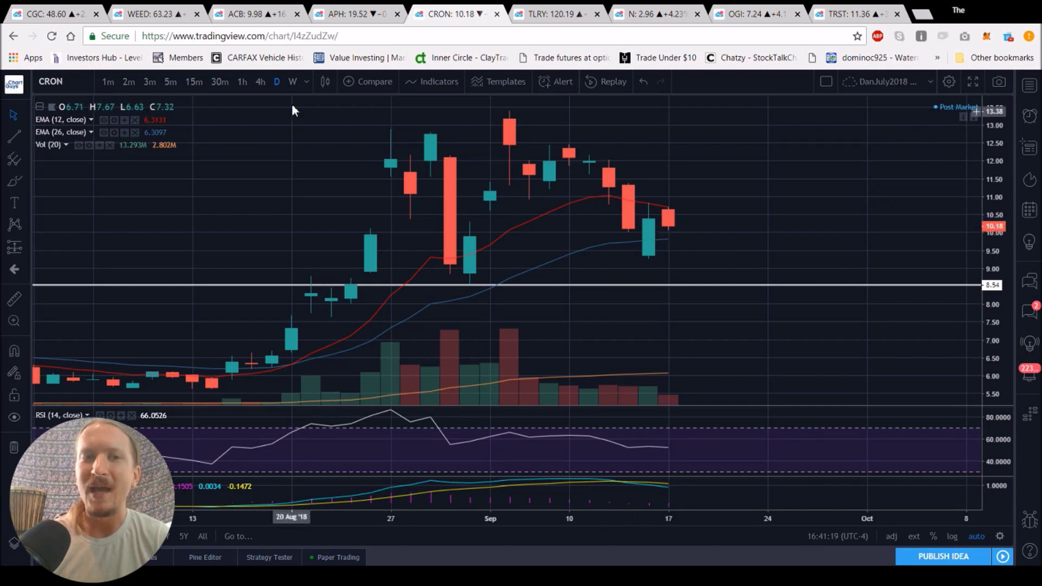
click(257, 80)
click(244, 79)
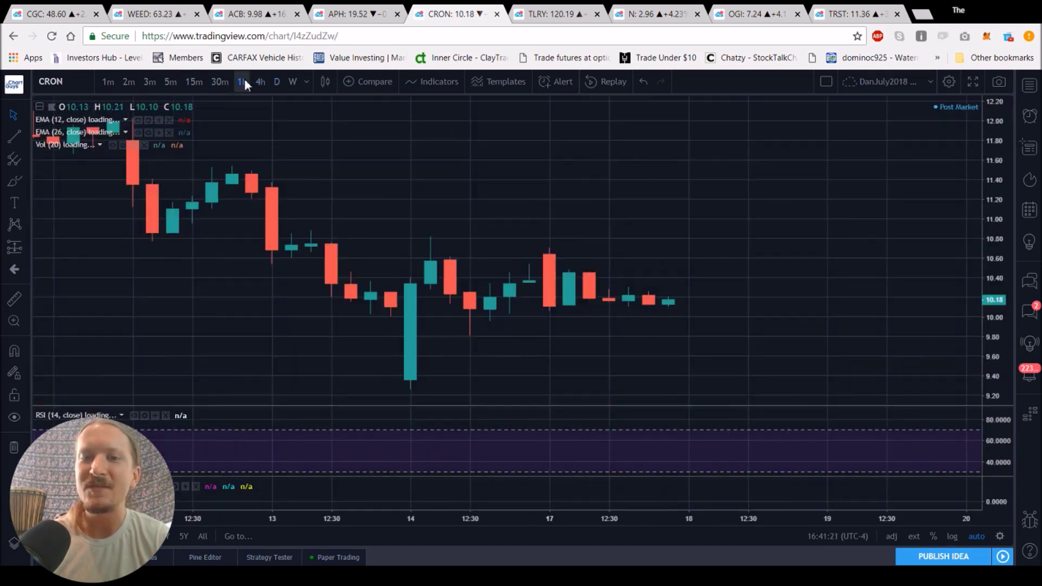
scroll(561, 308, down, 3)
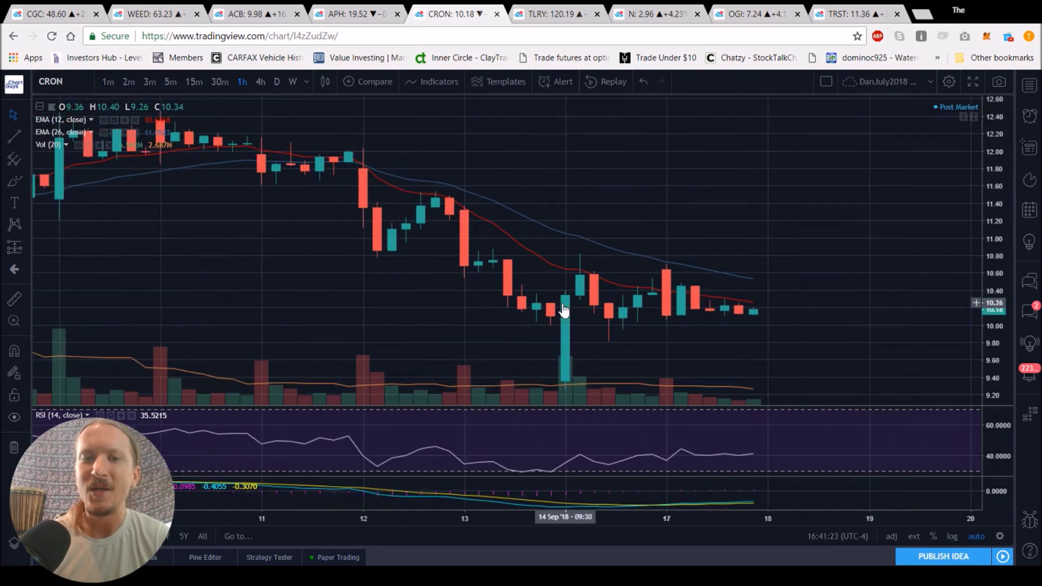
scroll(347, 149, up, 2)
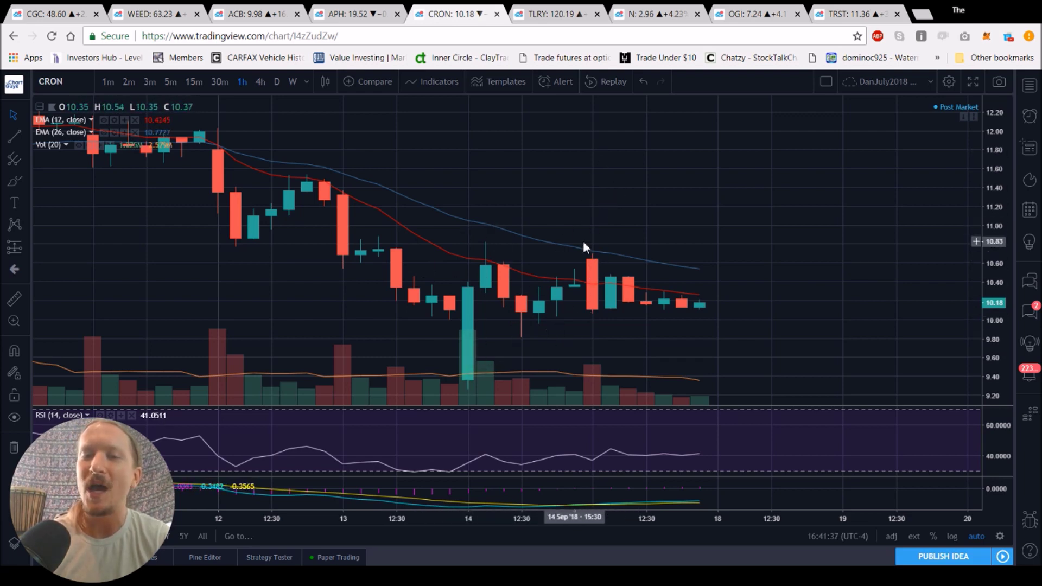
Step: Mark the 14 September low on CRON, replacing the roughly placed 9.31 horizontal line with a magnet-snapped one at 9.26
click(475, 384)
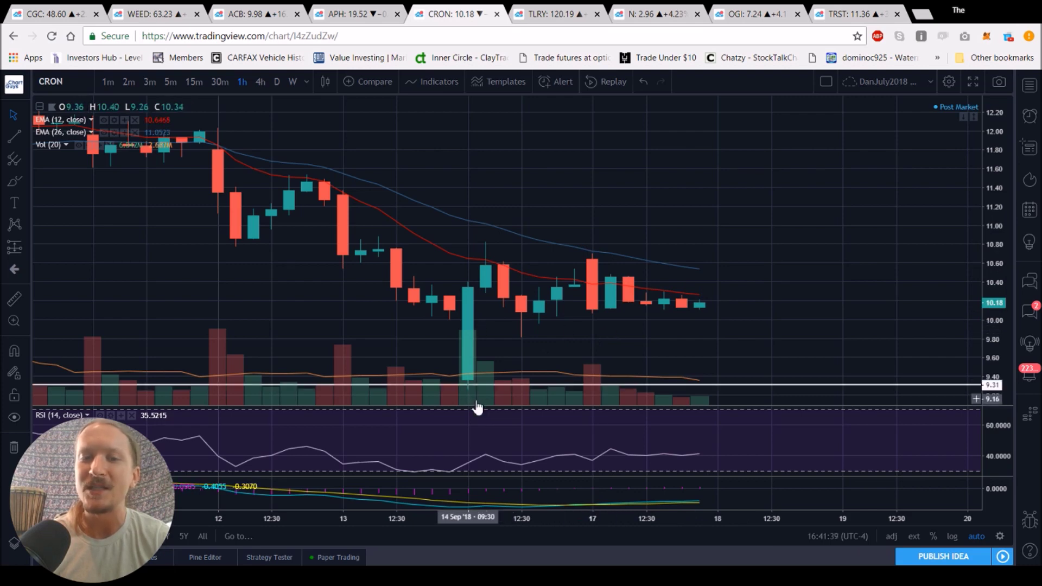
key(Delete)
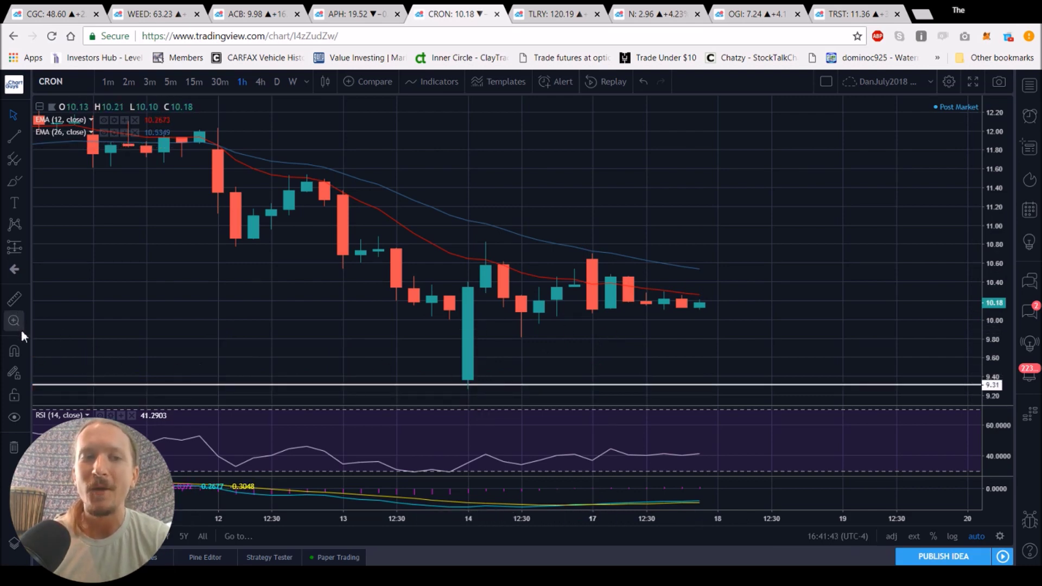
click(14, 351)
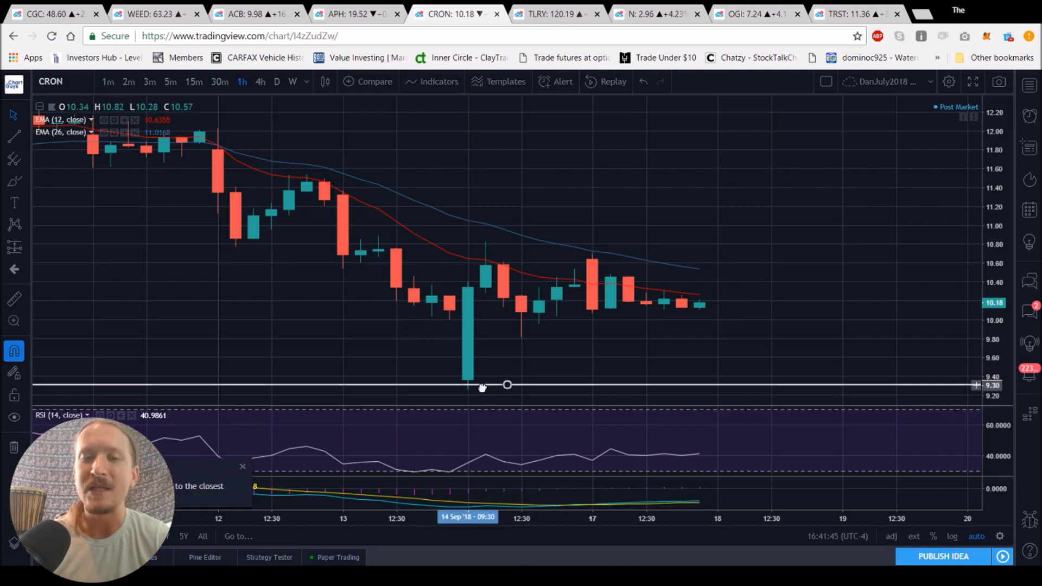
key(Delete)
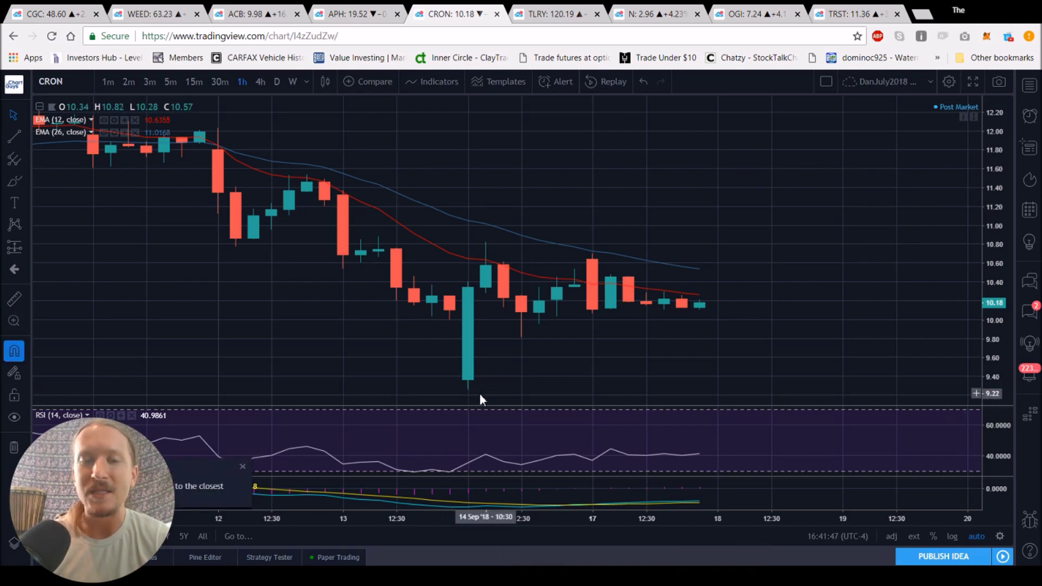
key(alt+h)
Step: Add horizontal lines on the 1-hour CRON chart at 10.82, 9.81, 10.70, 10.06, 10.30 and 10.48
key(alt+h)
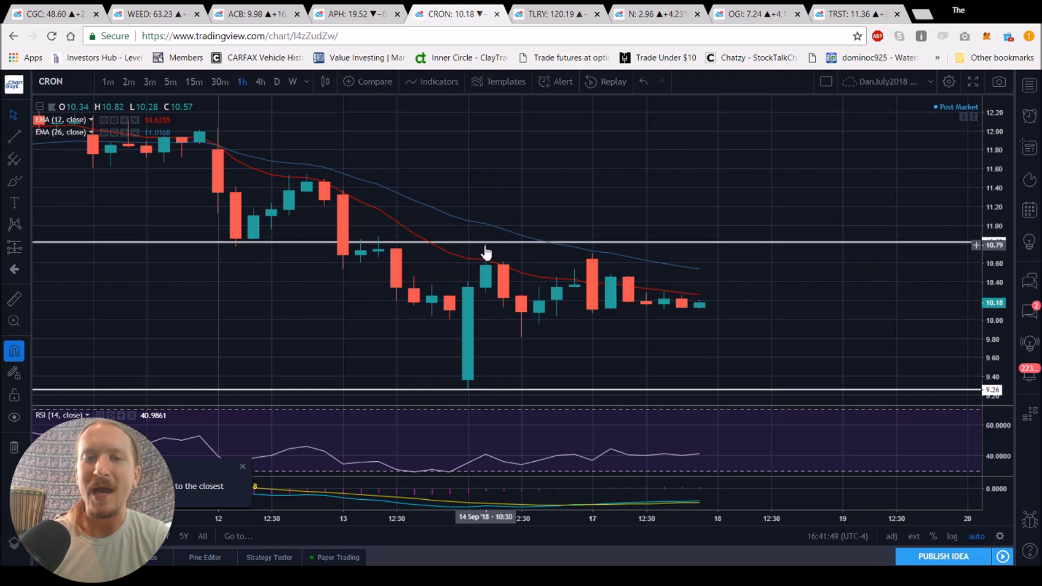
key(alt+h)
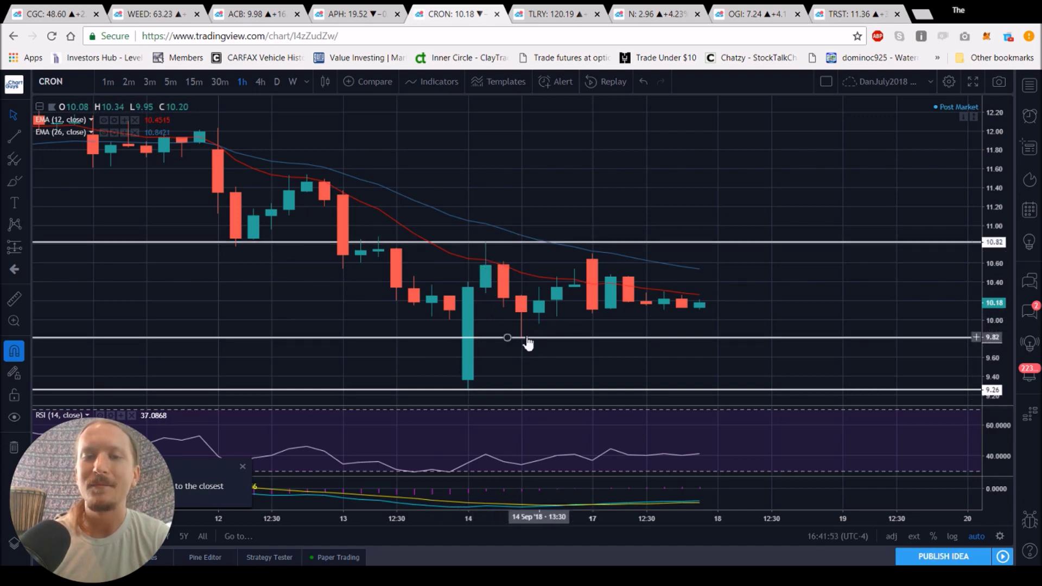
key(alt+h)
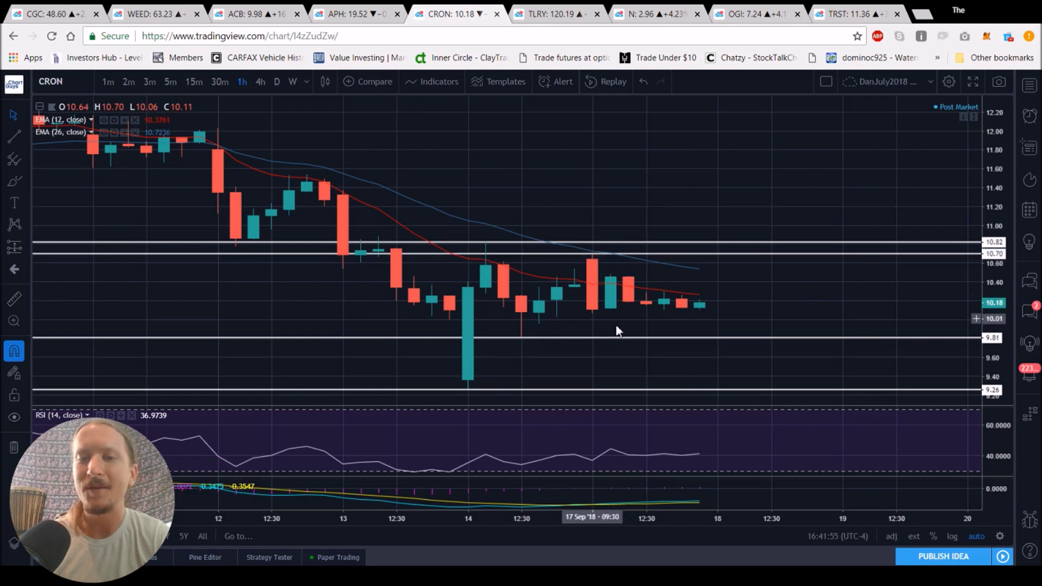
key(alt+h)
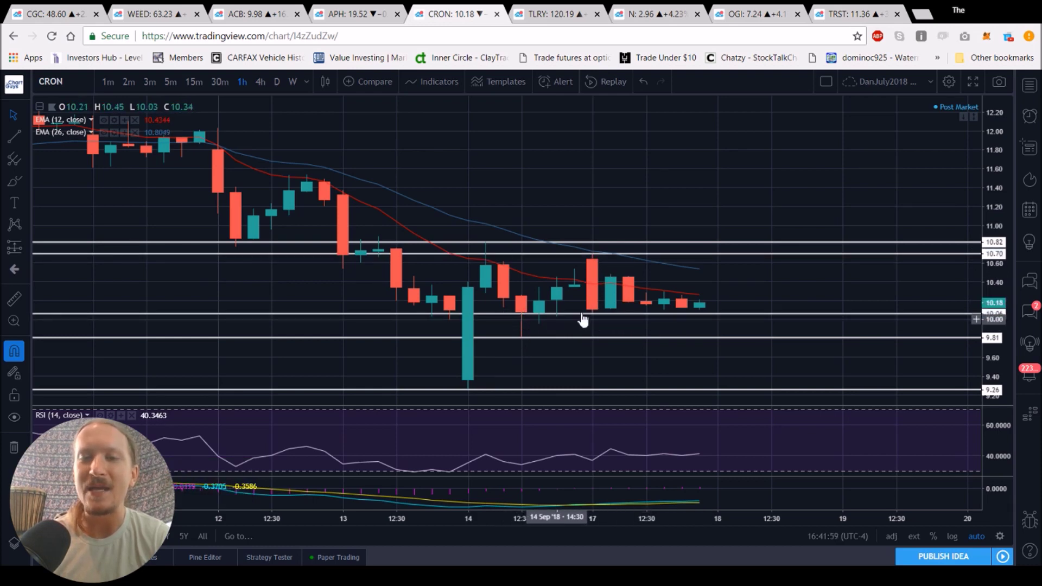
key(alt+h)
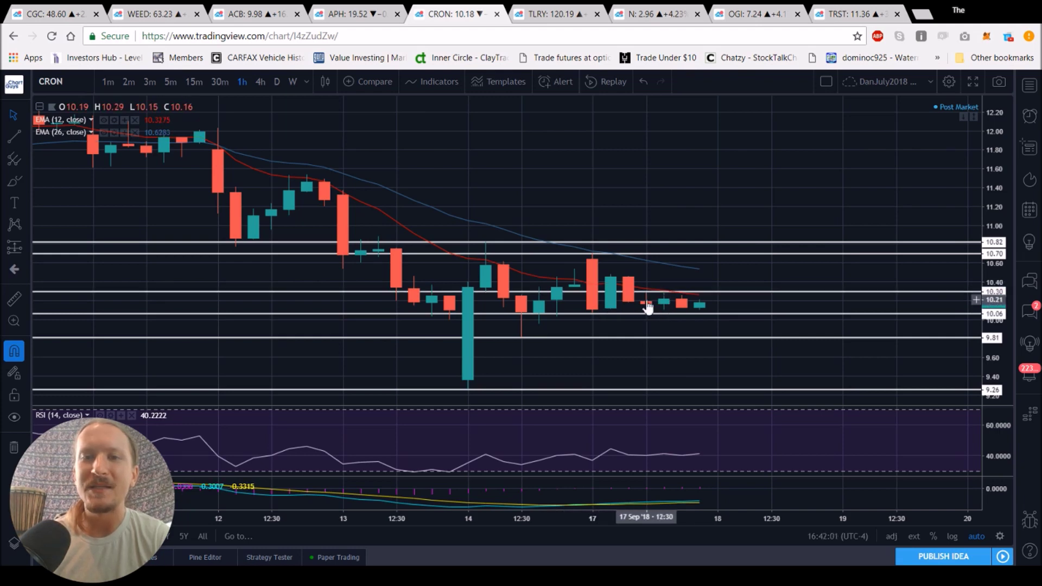
key(alt+h)
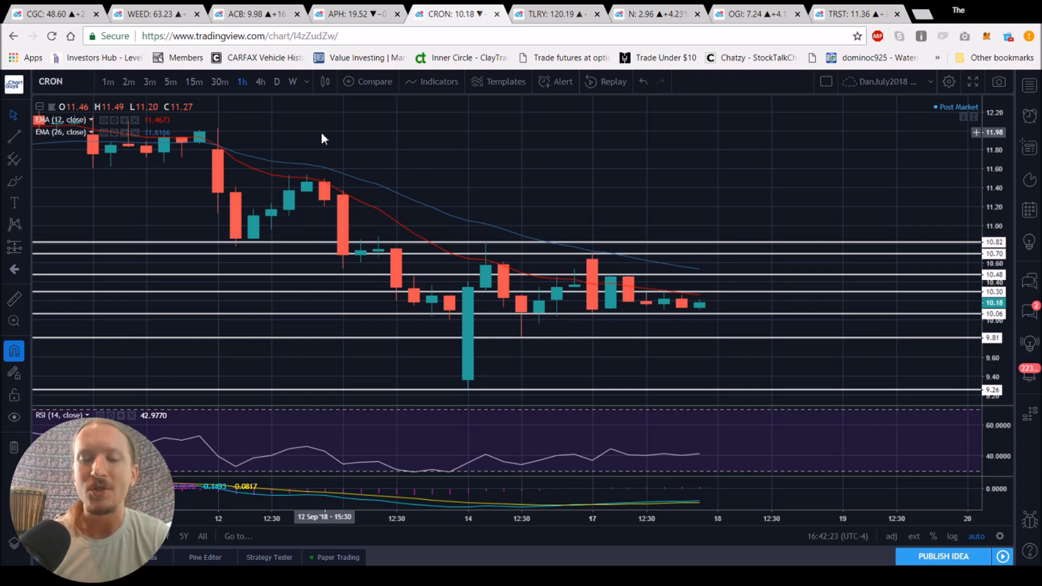
Step: Open the TLRY chart, draw a horizontal line at 115.78 on the 1-hour interval and another near the 14 September low on the daily interval
click(543, 14)
drag(423, 181, 363, 177)
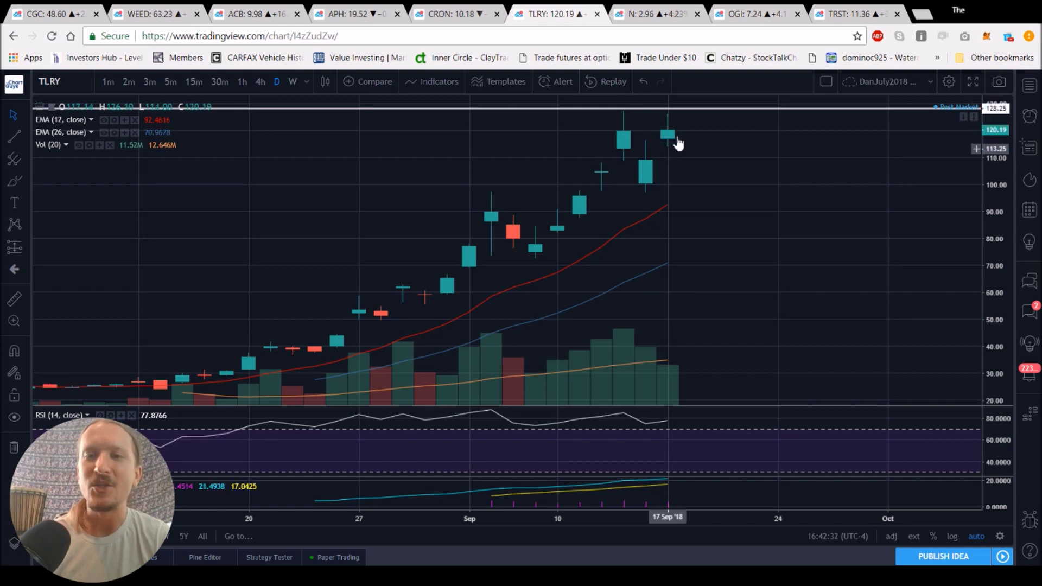
click(242, 82)
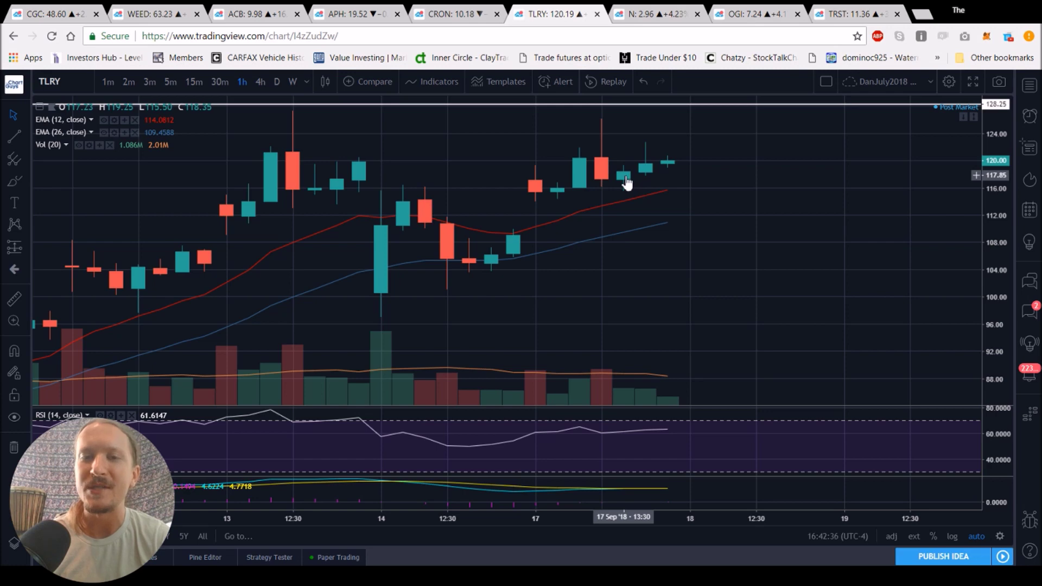
key(alt+h)
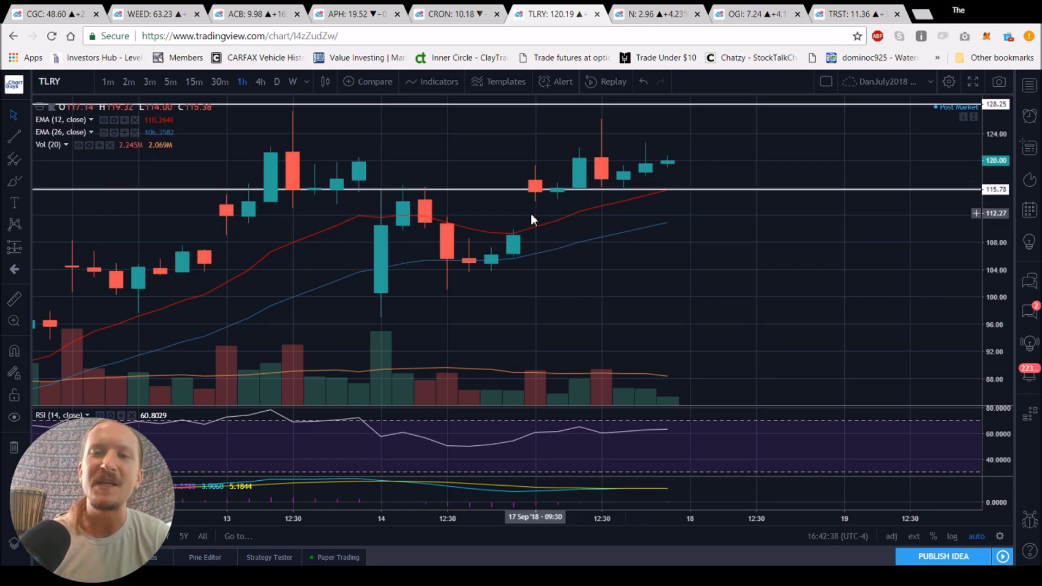
click(277, 82)
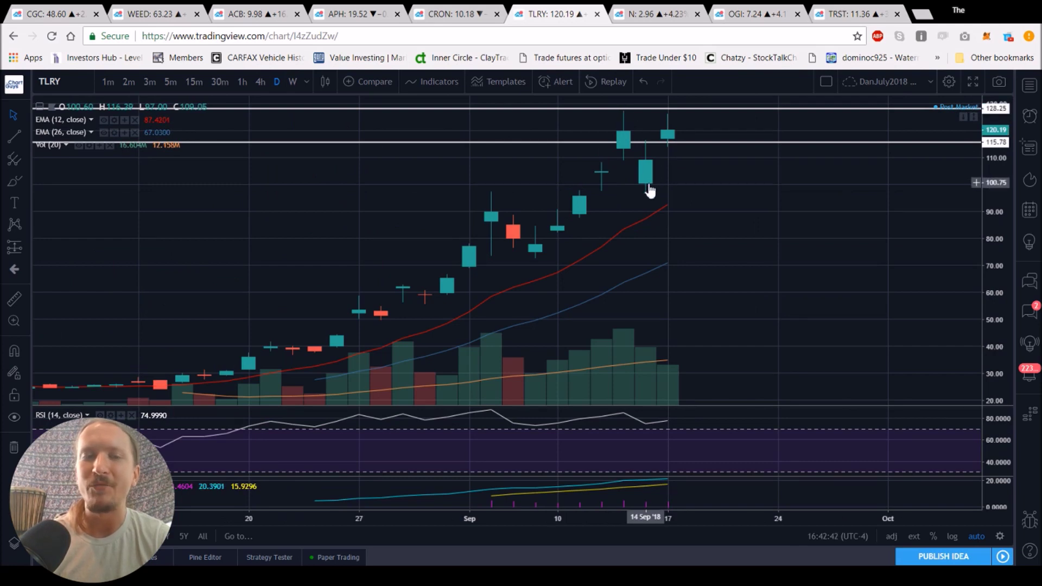
key(alt+h)
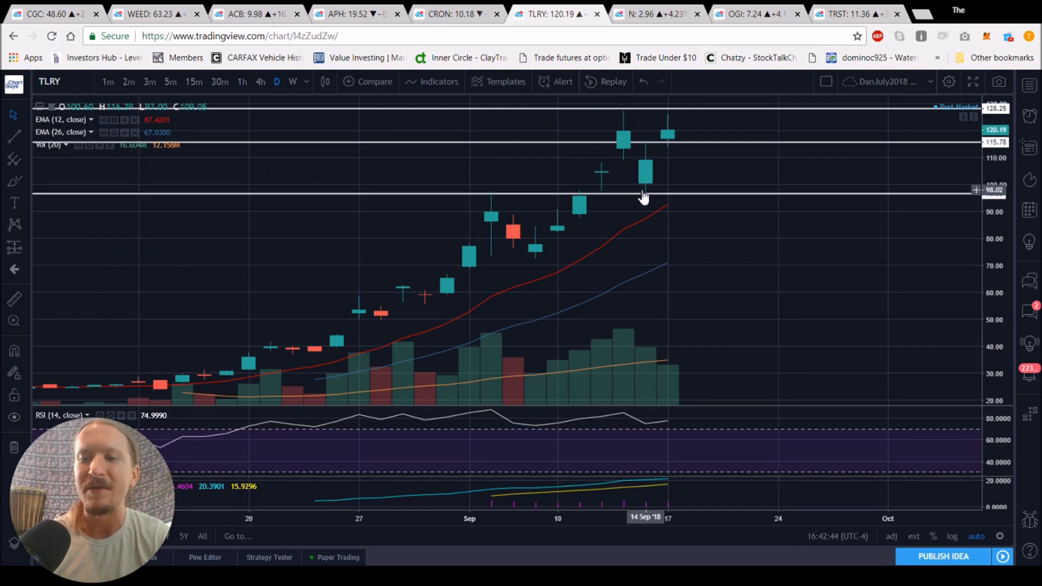